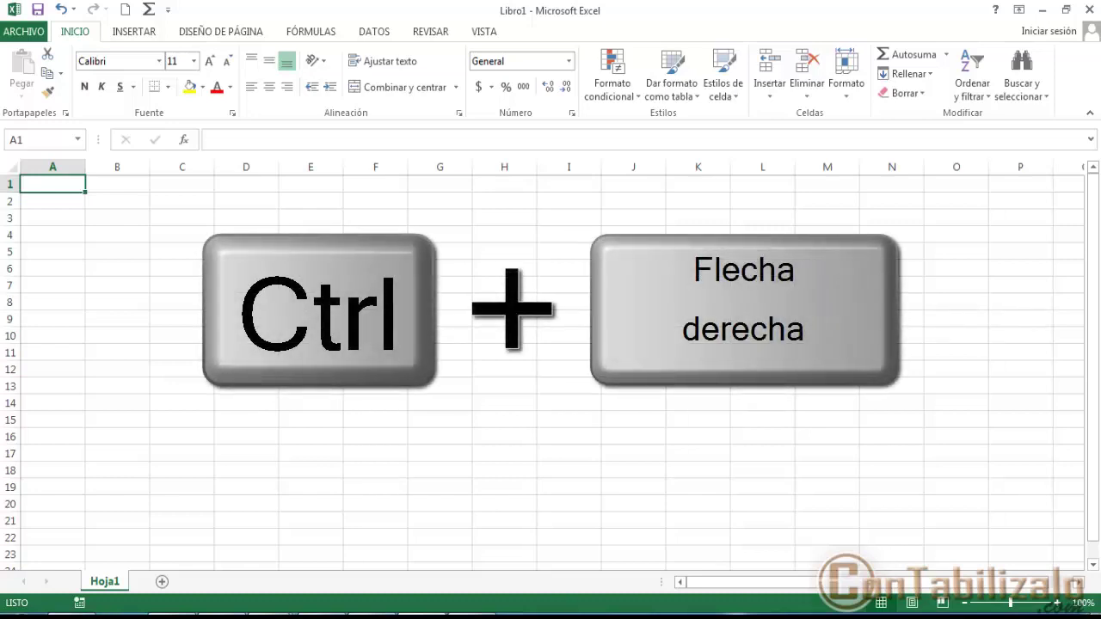
Check the sheet's outer edges with Ctrl+arrows, then jump to cell M4 through the Name Box.
key("ctrl+Right")
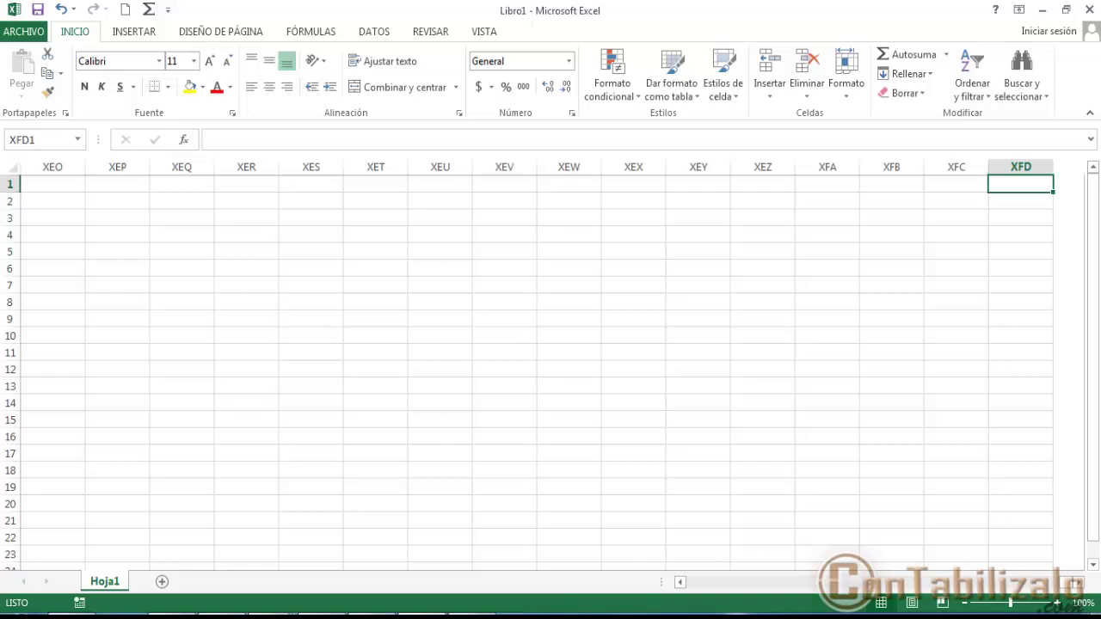
key("ctrl+Down")
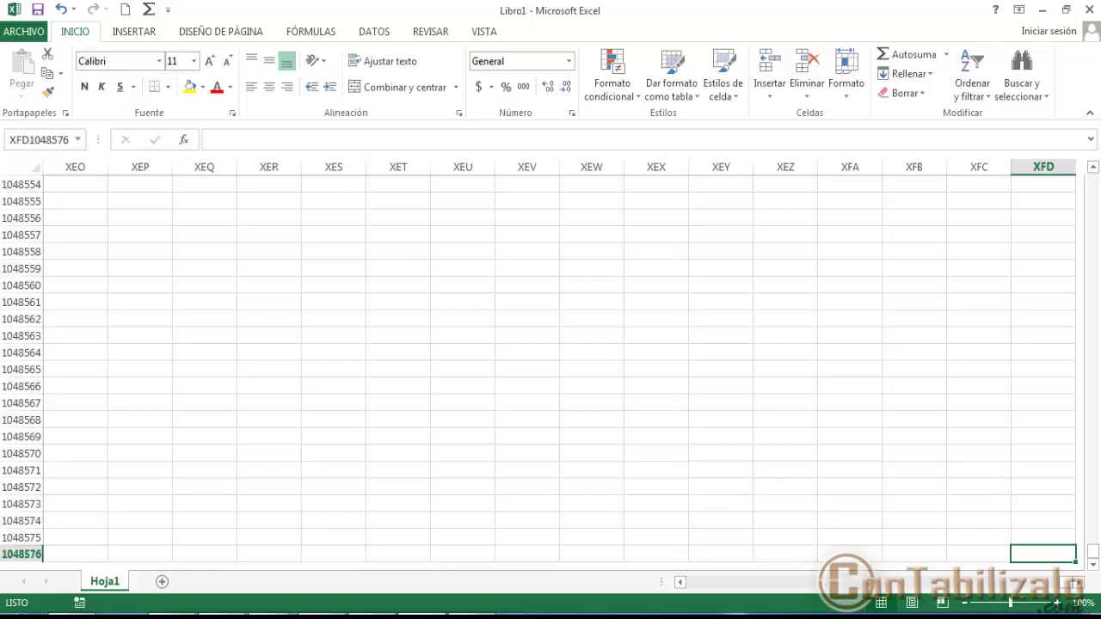
key("ctrl+Left")
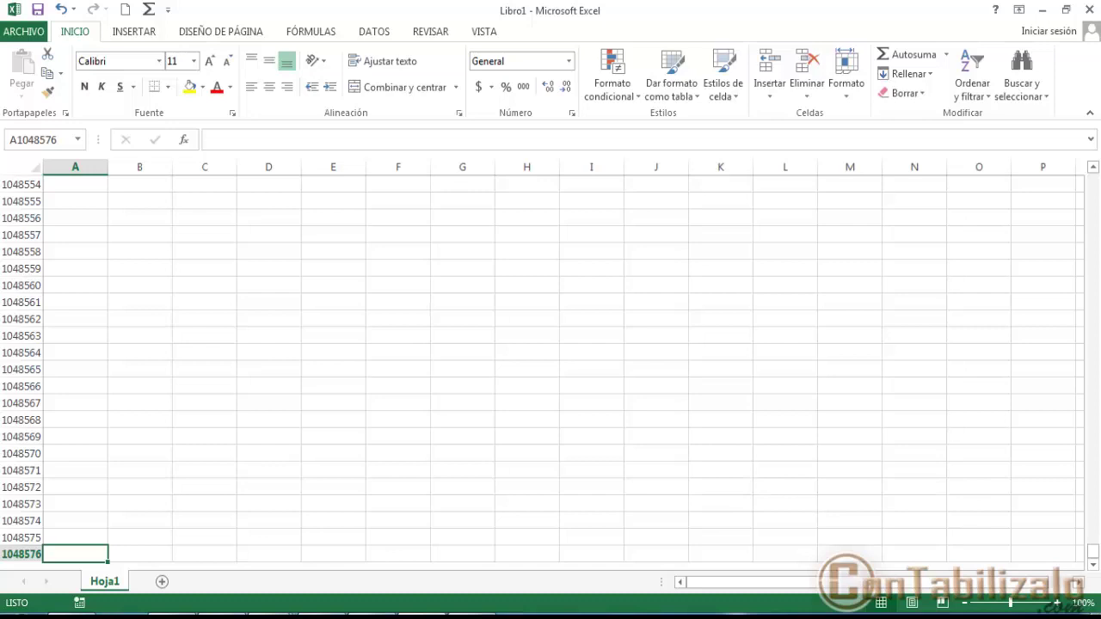
key("ctrl+Up")
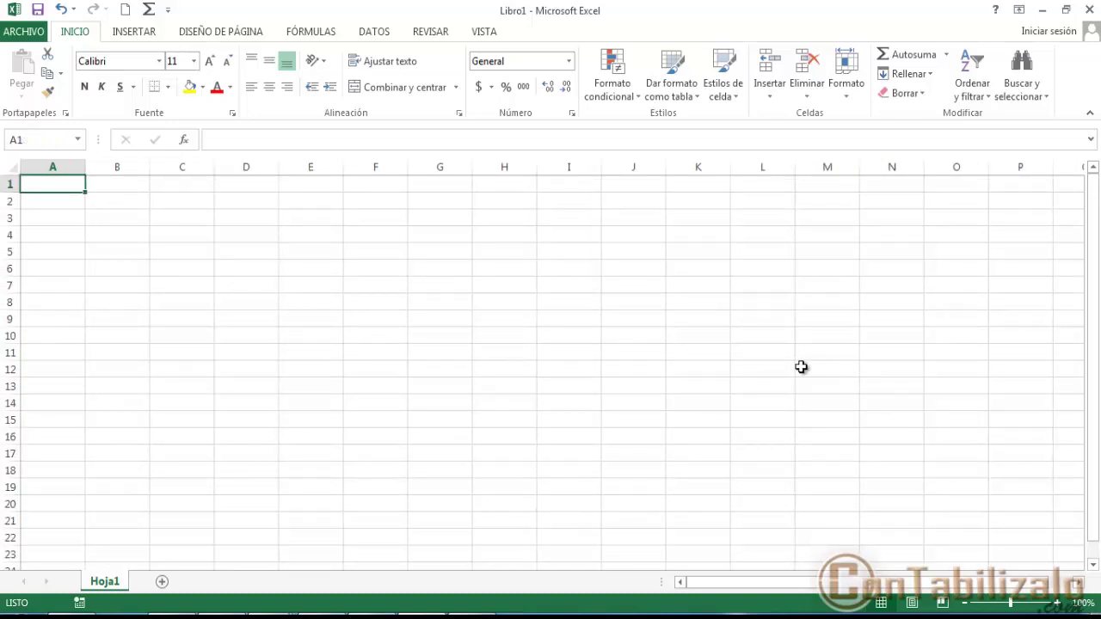
left_click(38, 141)
type("m")
type("4")
key("Return")
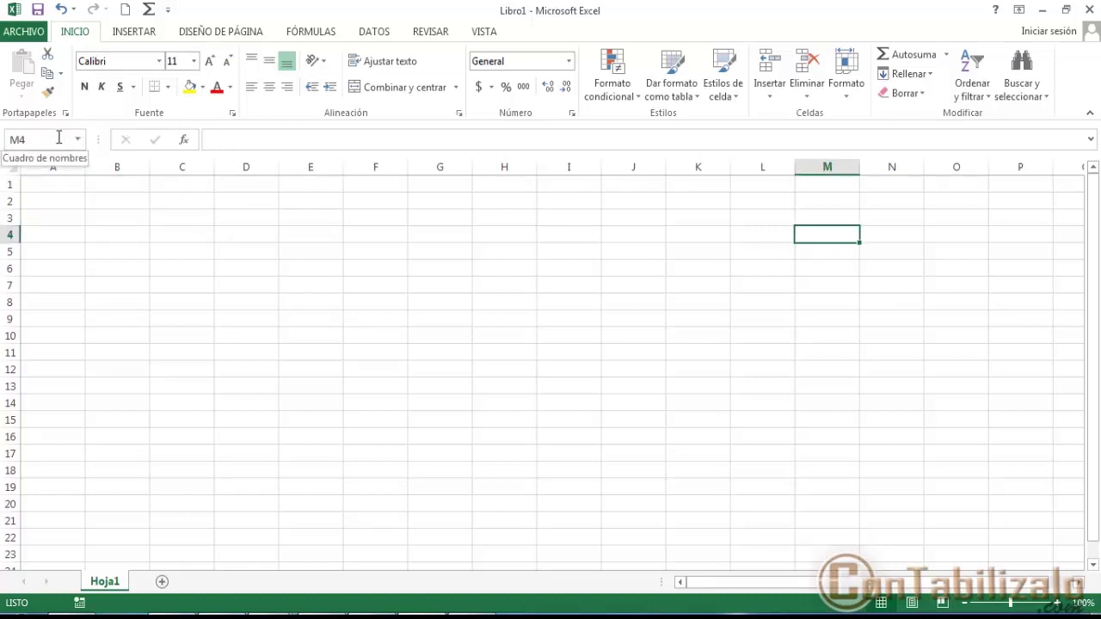
key("Left")
key("Left")
key("Left")
key("Left")
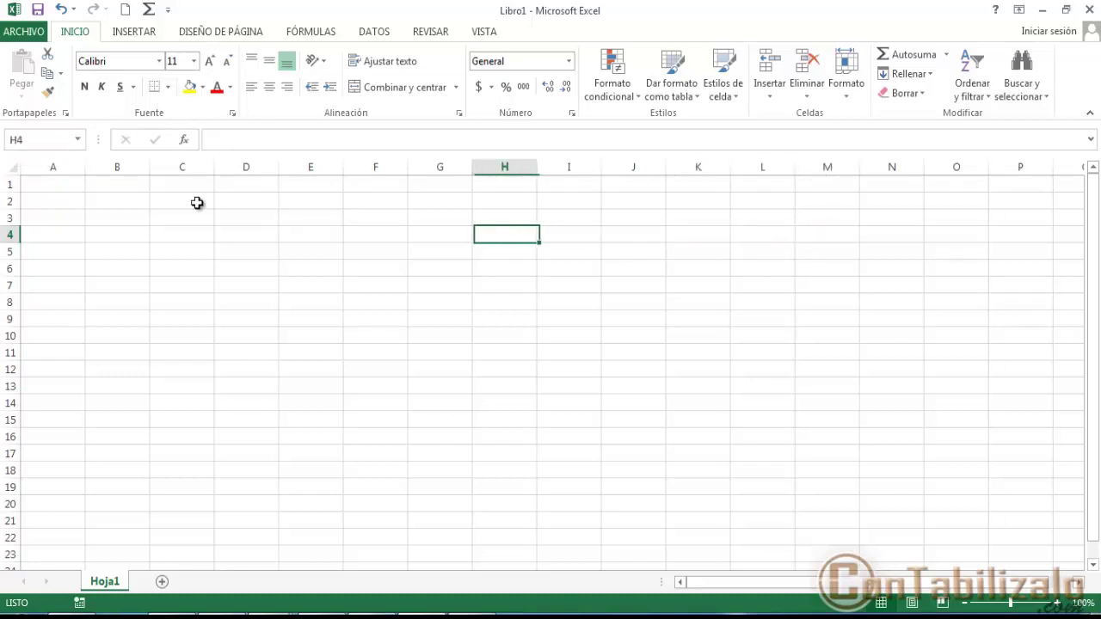
key("Left")
key("Left")
key("Left")
key("Left")
Select C4:H21 and fill it with =ALEATORIO.ENTRE(1000; 3000) in one entry.
key("shift+Right")
key("shift+Right")
key("shift+Right")
key("shift+Right")
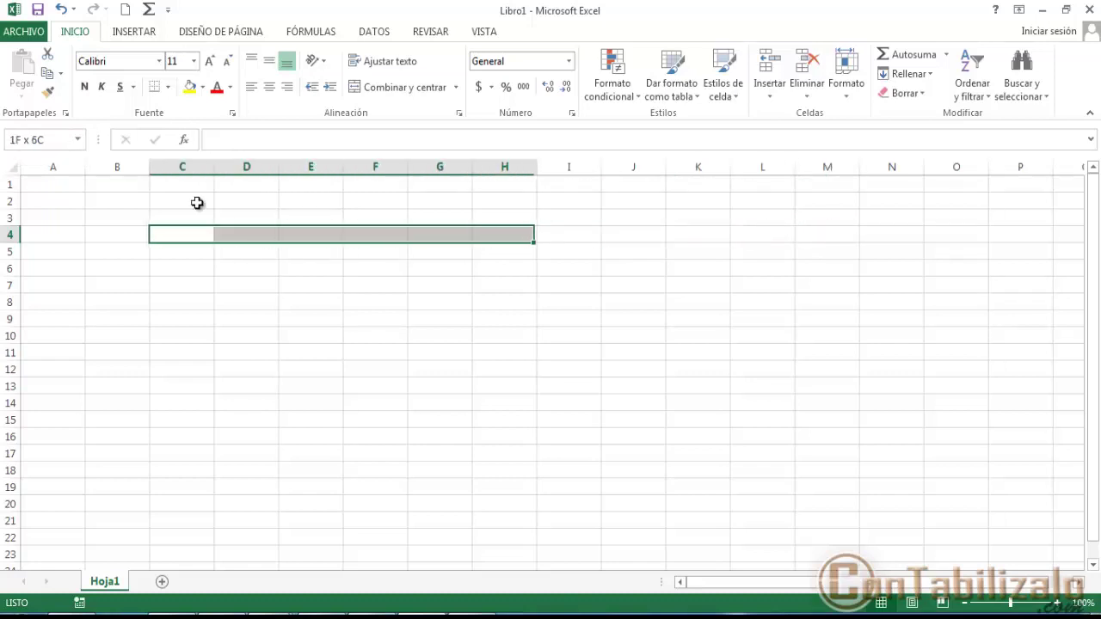
key("shift+Down")
key("shift+Down")
key("shift+Down")
key("shift+Down")
key("shift+Down")
key("shift+Down")
key("shift+Down")
key("shift+Down")
key("shift+Down")
key("shift+Down")
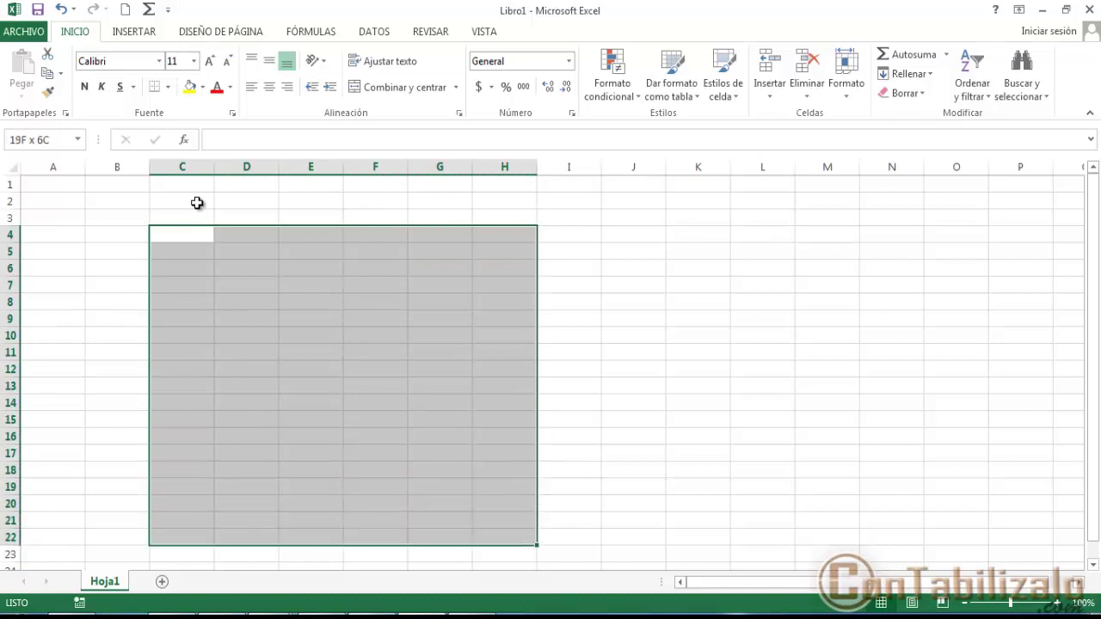
key("shift+Up")
type("=")
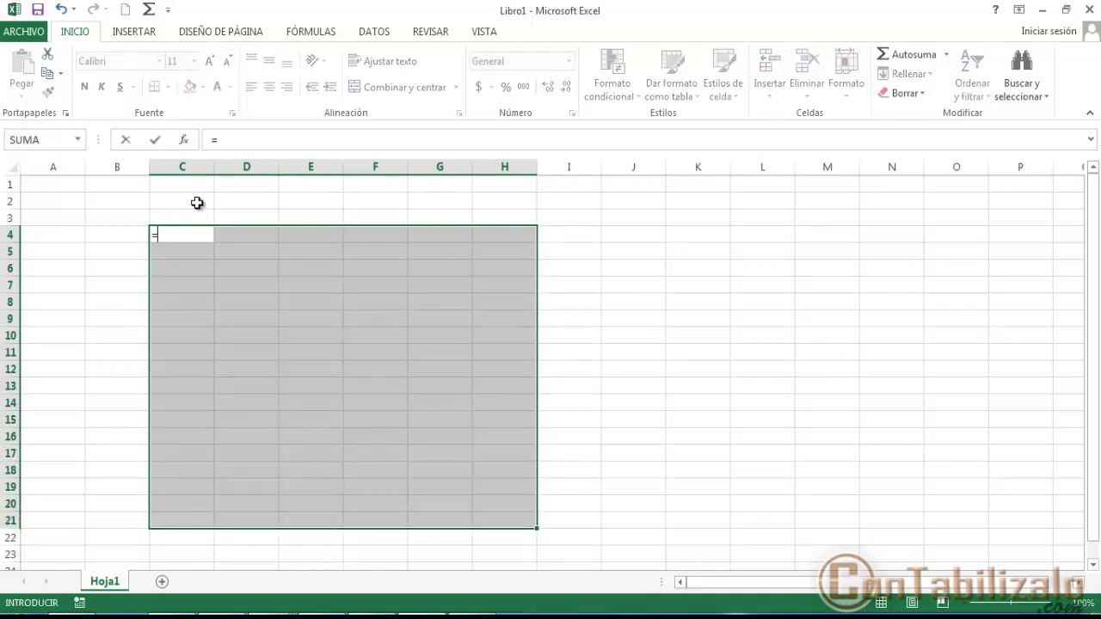
type("ale")
key("Down")
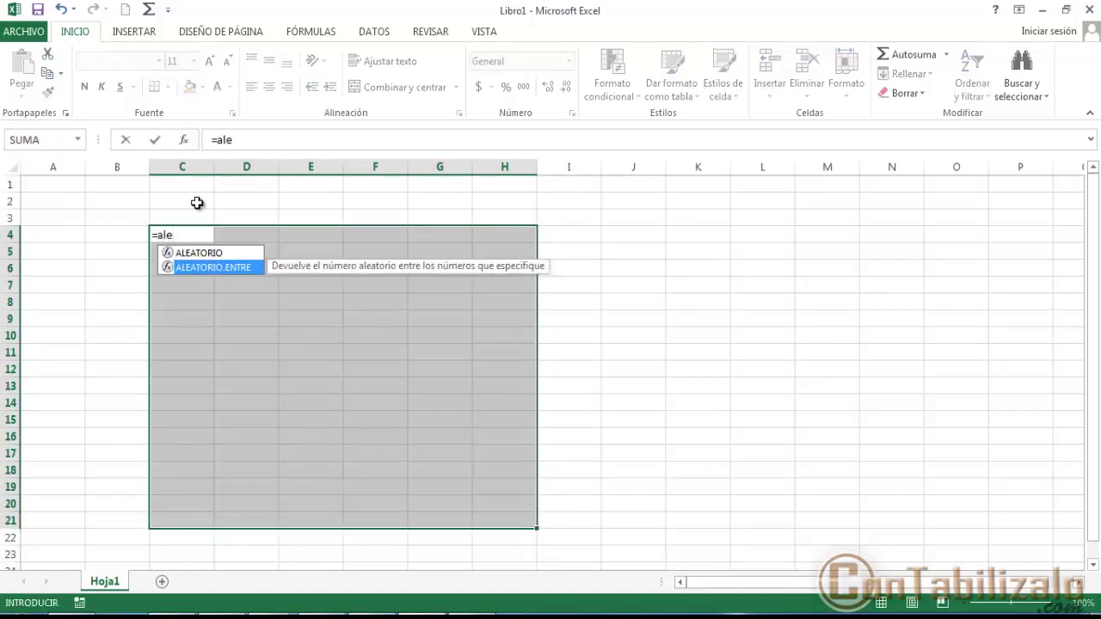
key("Tab")
type("1")
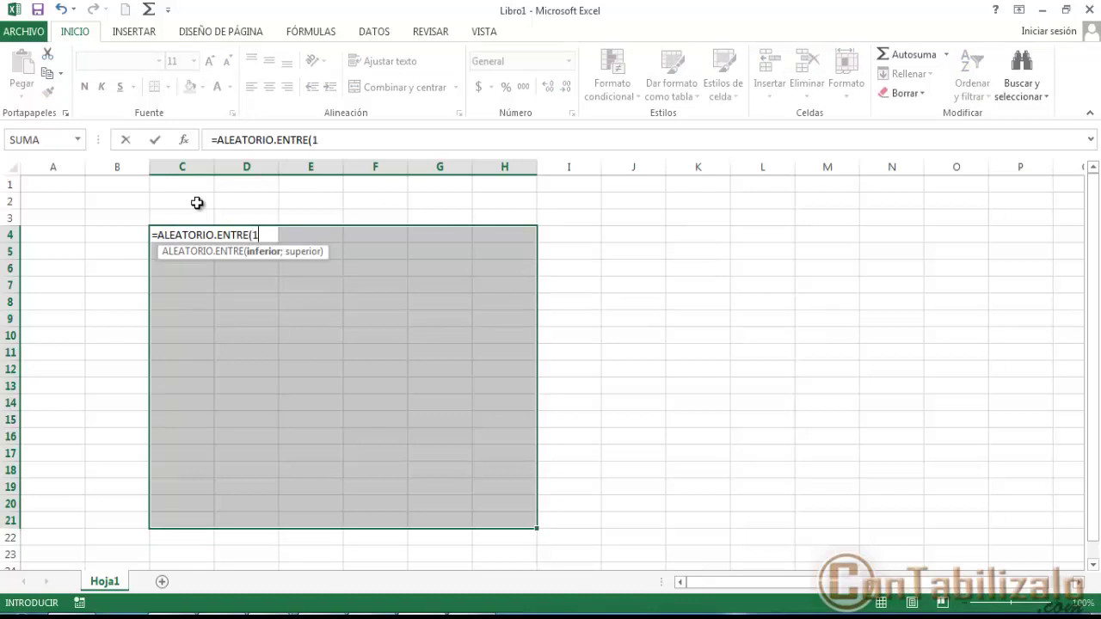
type("000;")
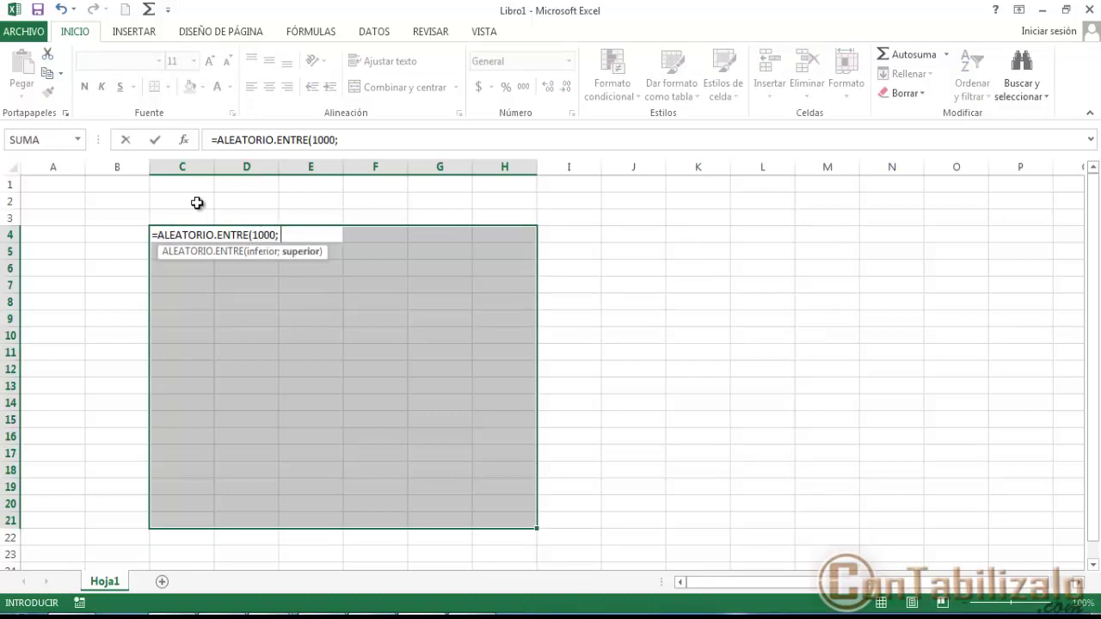
type(" 3000)")
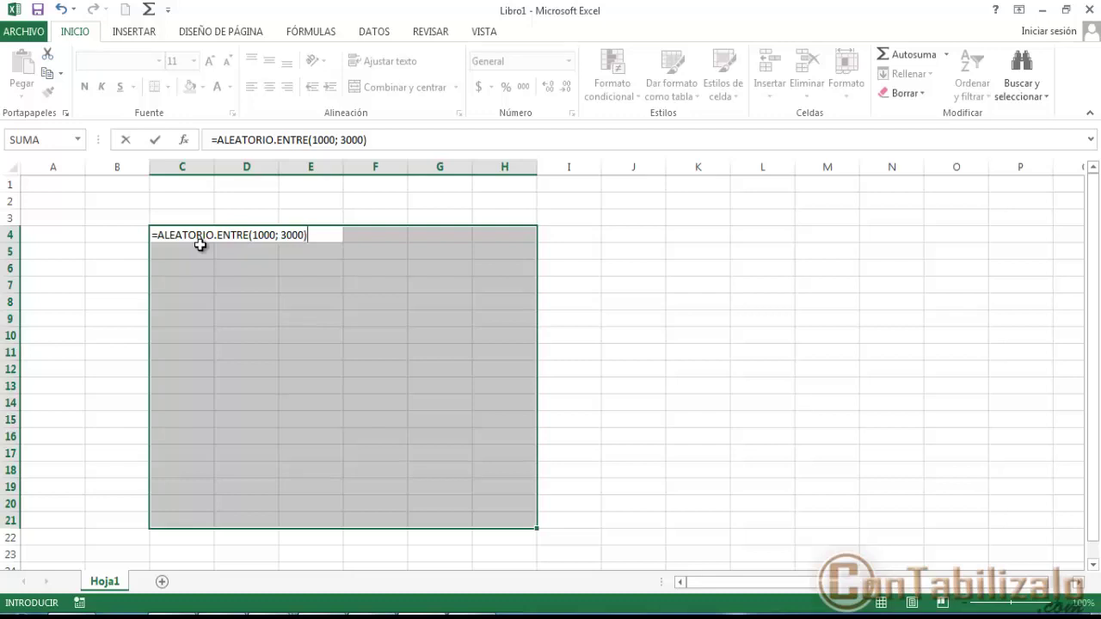
key("ctrl+Return")
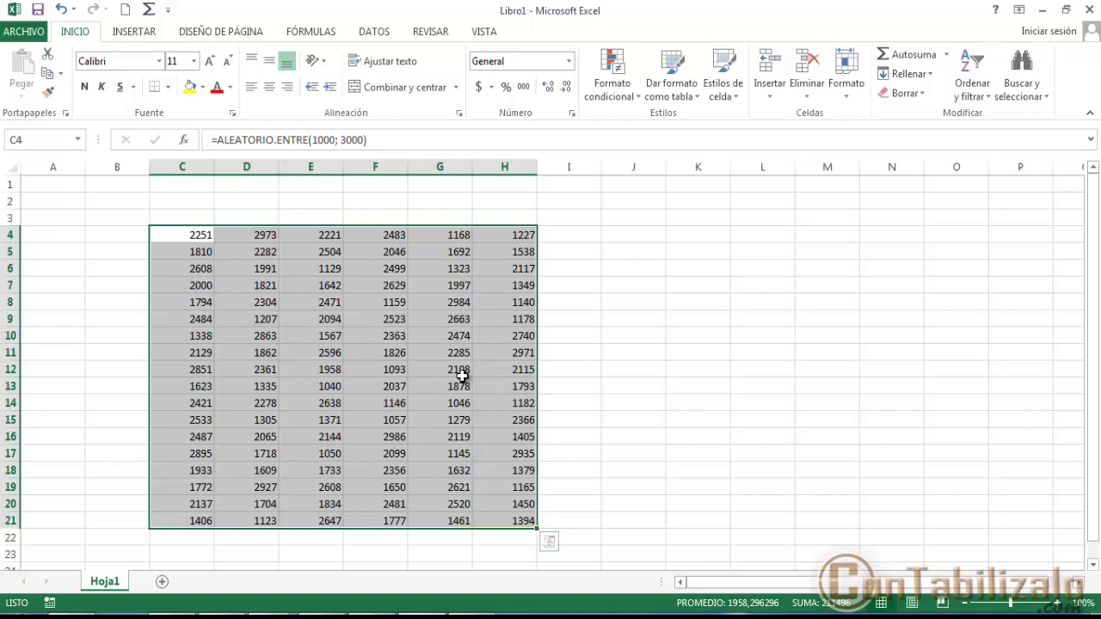
left_click(170, 232)
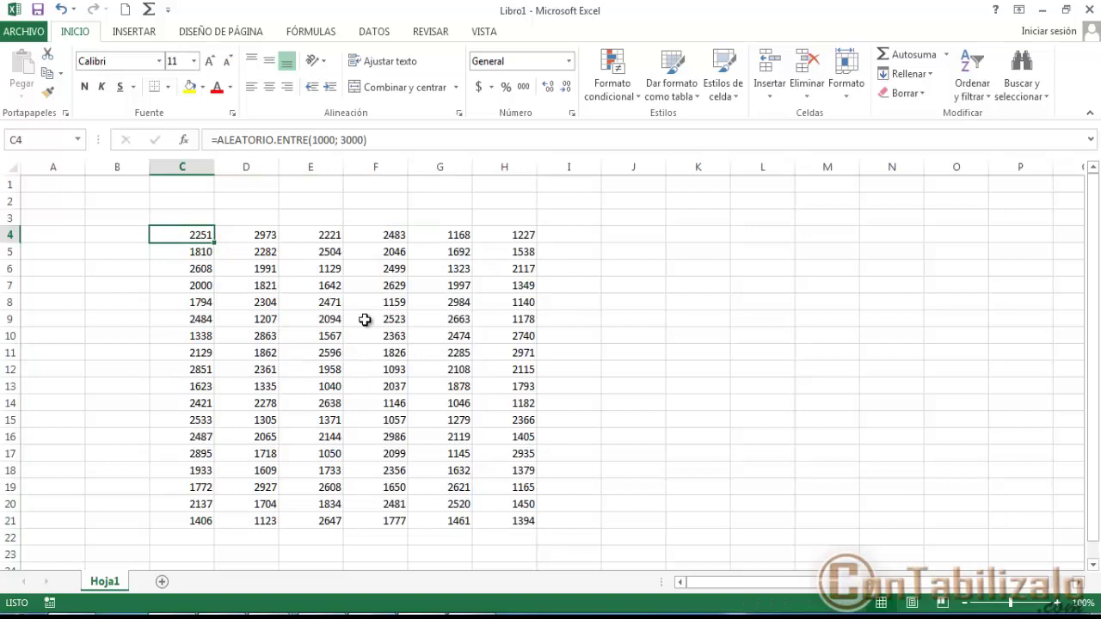
key("ctrl+Right")
key("ctrl+Down")
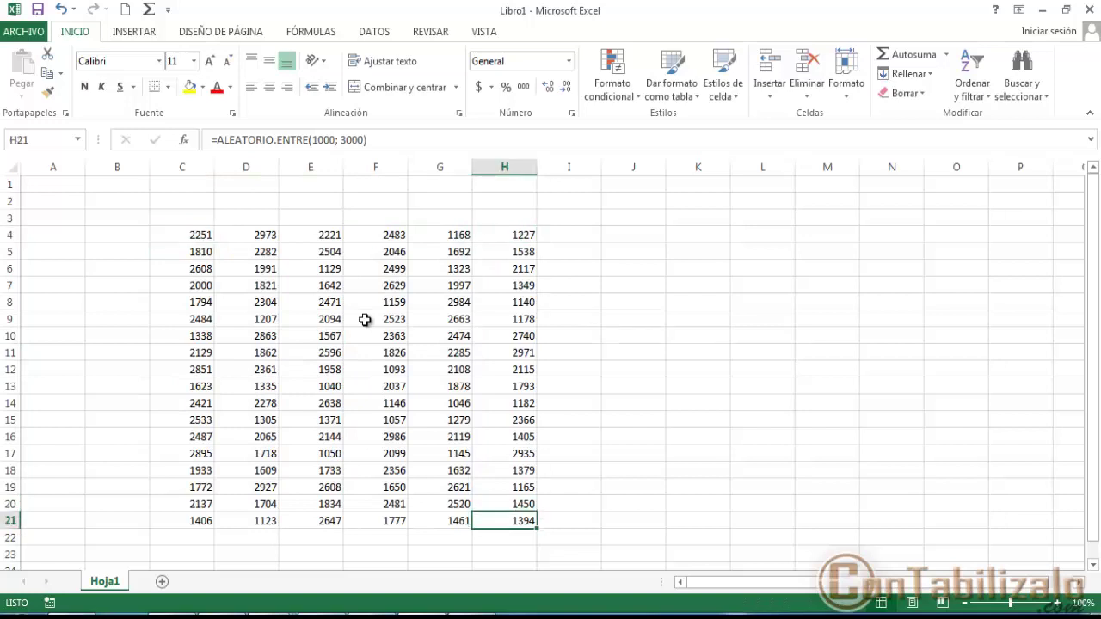
key("ctrl+Left")
key("ctrl+Up")
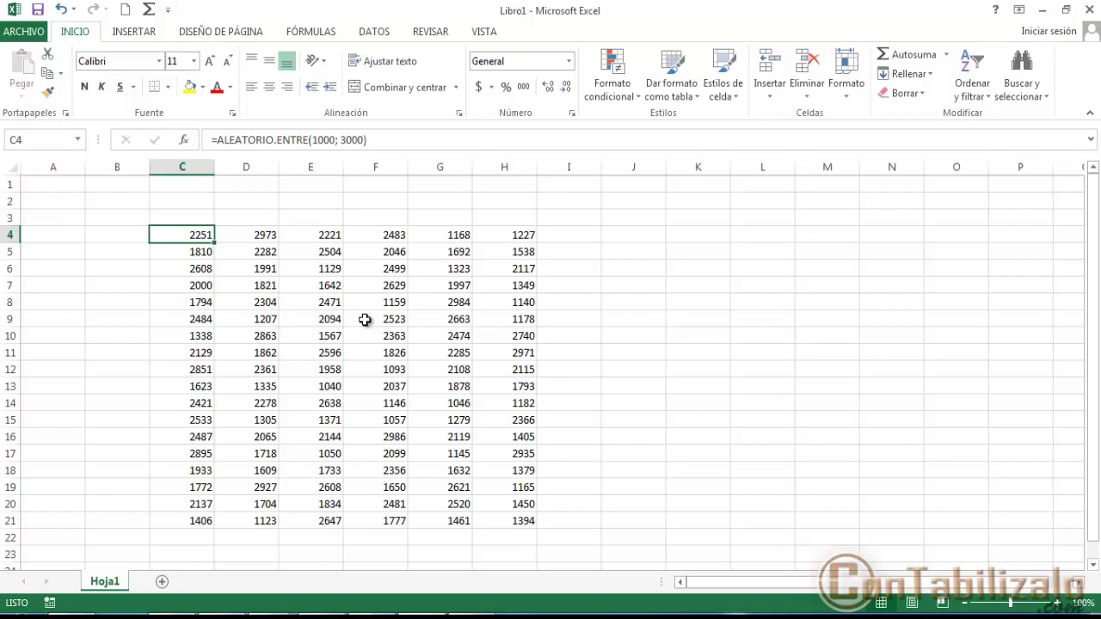
key("ctrl+shift+Right")
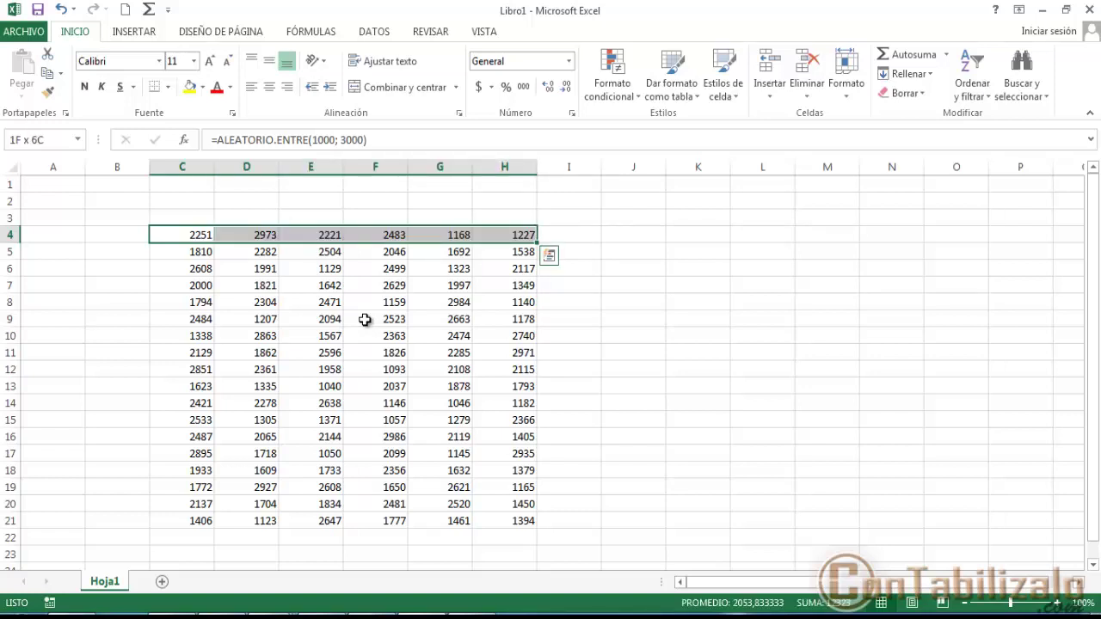
key("ctrl+shift+Down")
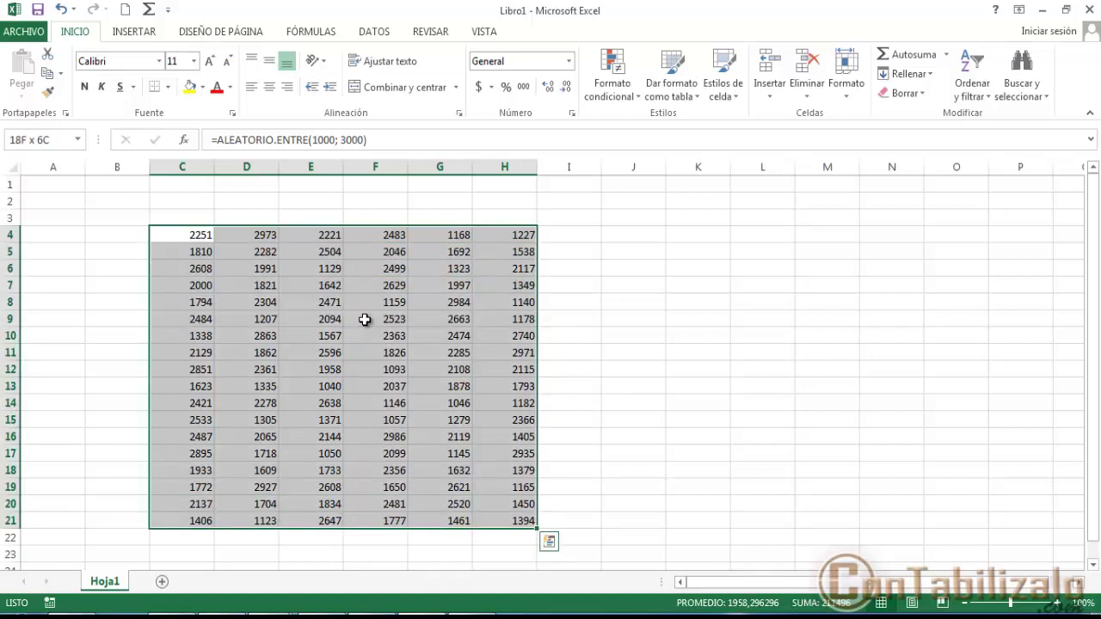
key("ctrl+shift+Left")
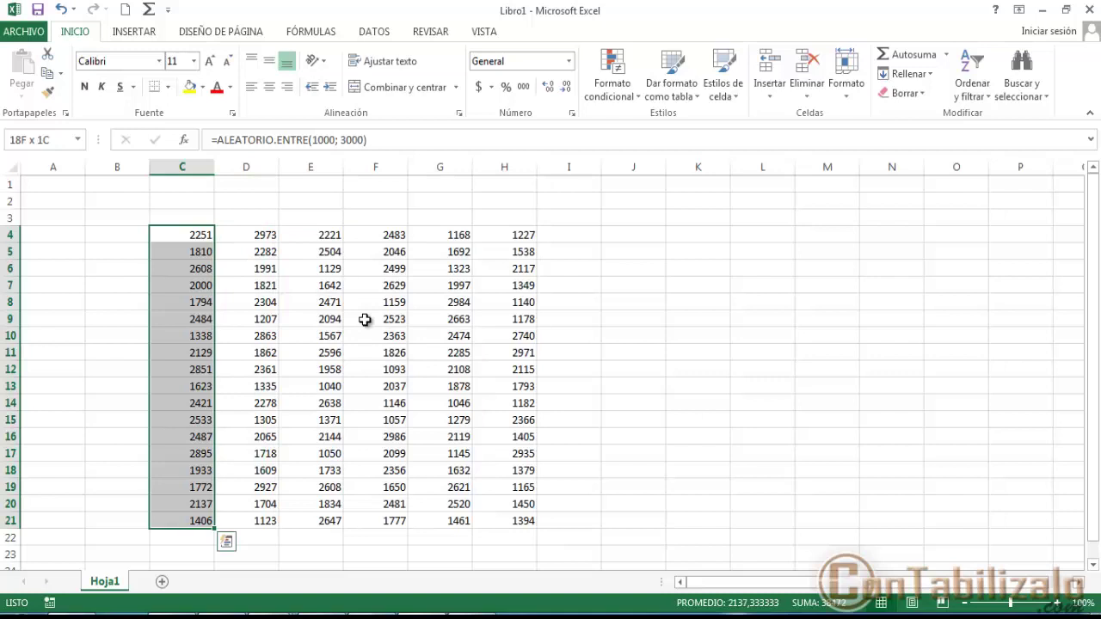
key("ctrl+shift+Up")
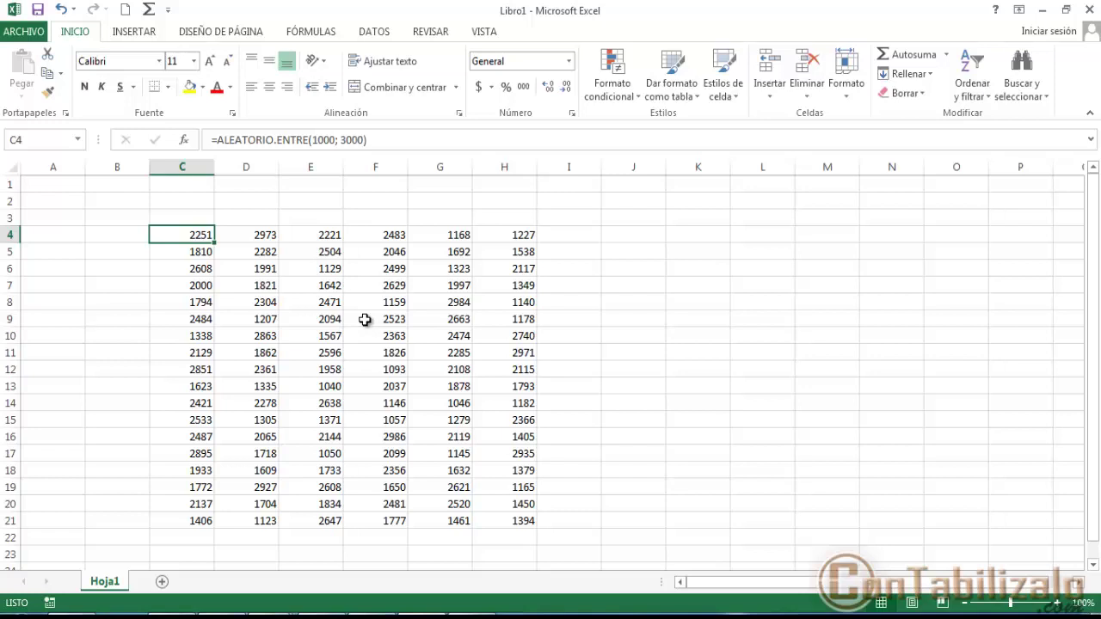
key("ctrl+a")
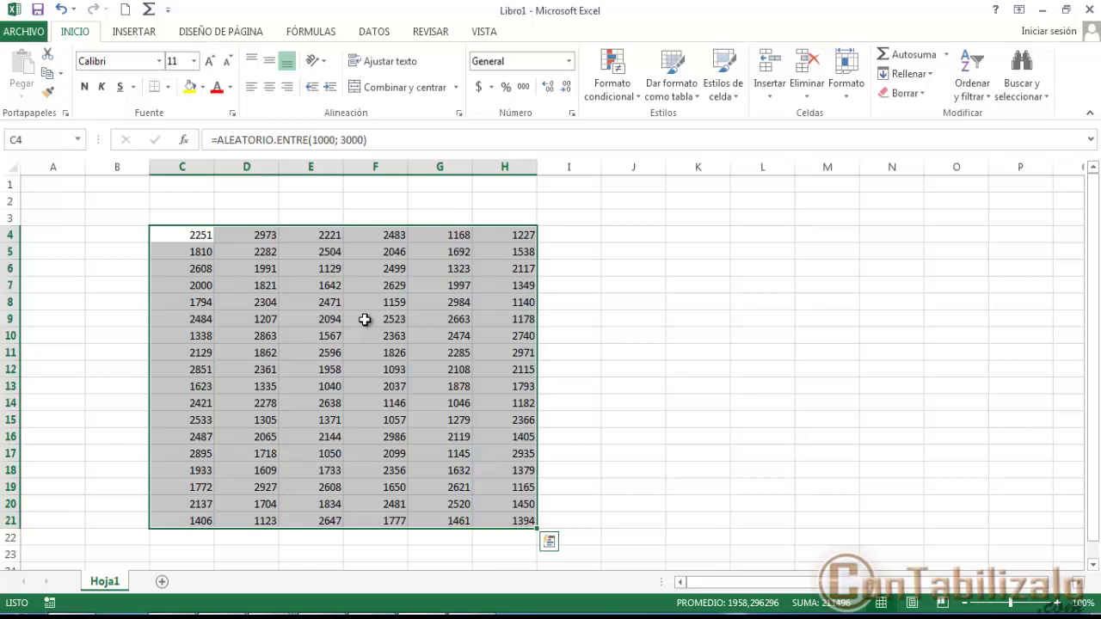
Copy the C4:H21 random-number block and paste it starting at K4.
key("ctrl+c")
left_click(687, 236)
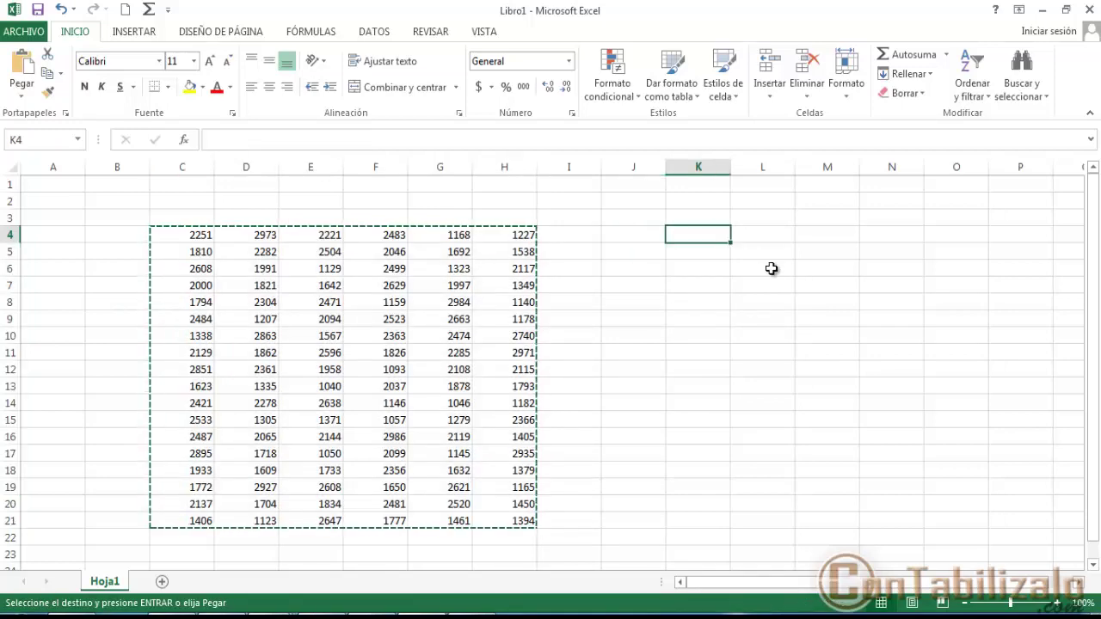
key("ctrl+v")
Paste another copy of the block starting at cell G26.
scroll(683, 302, "down", 3)
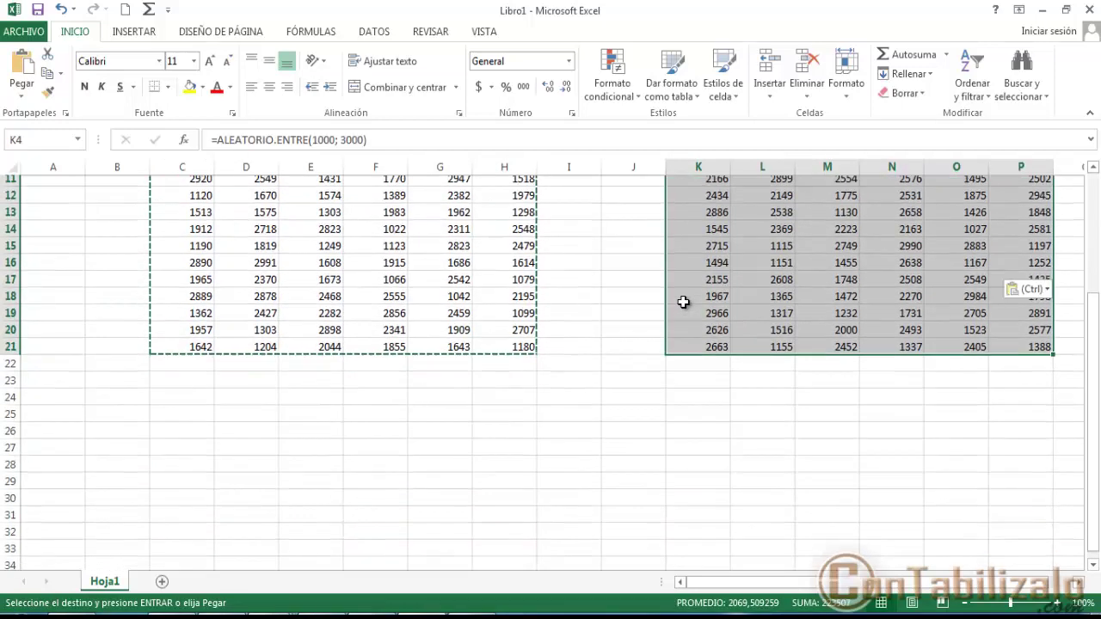
scroll(683, 302, "down", 2)
left_click(433, 356)
key("ctrl+b")
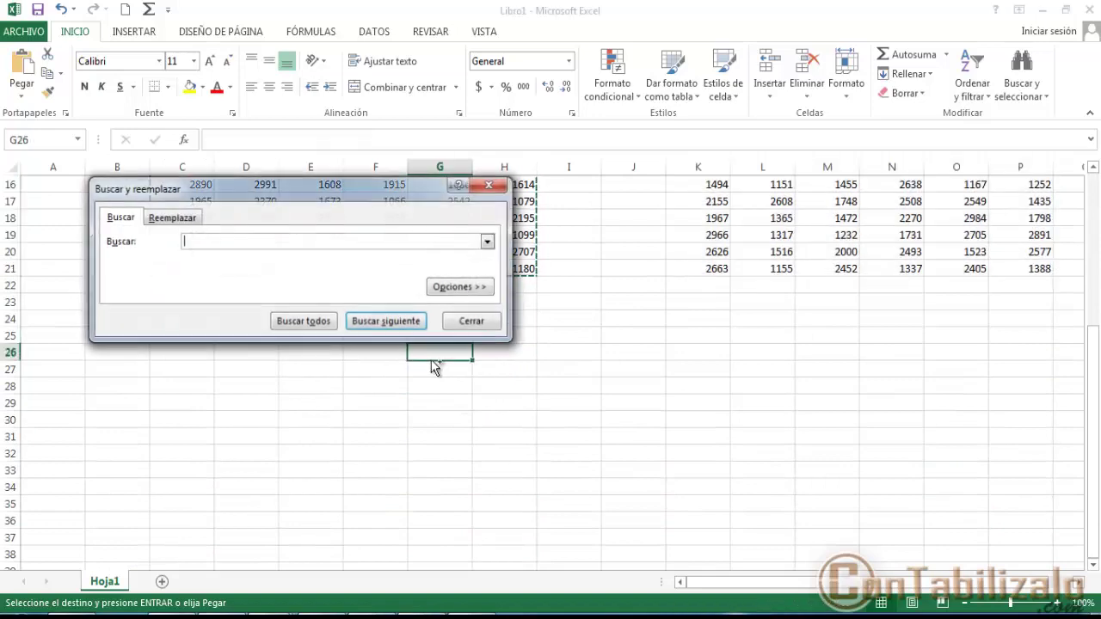
key("Escape")
key("ctrl+v")
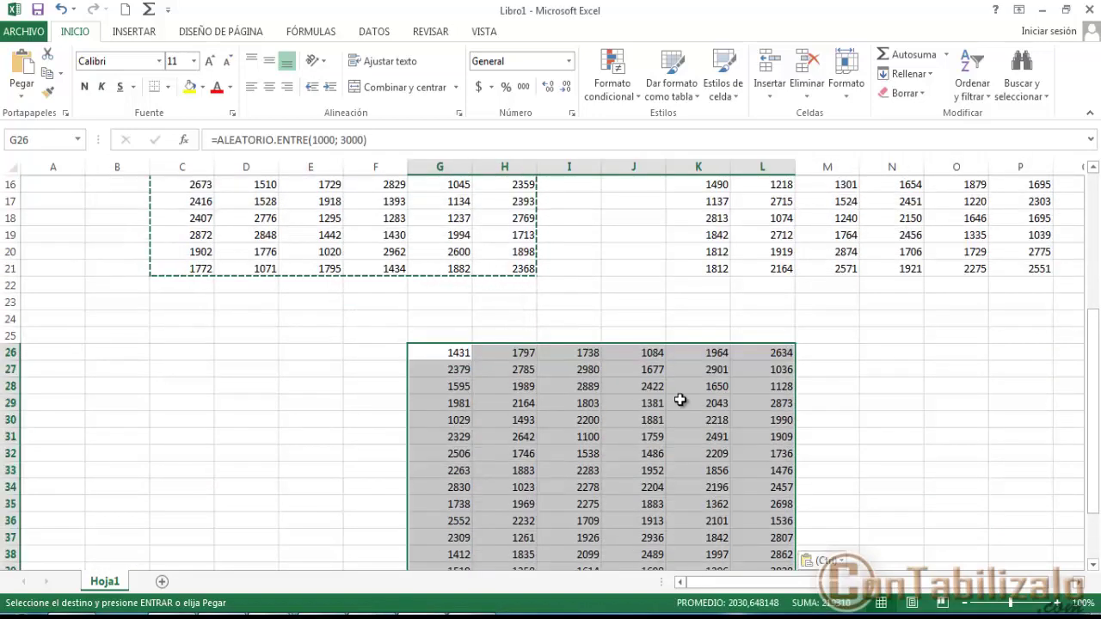
scroll(680, 401, "up", 5)
mouse_move(181, 238)
left_mouse_down()
mouse_move(341, 292)
mouse_move(193, 239)
left_mouse_up()
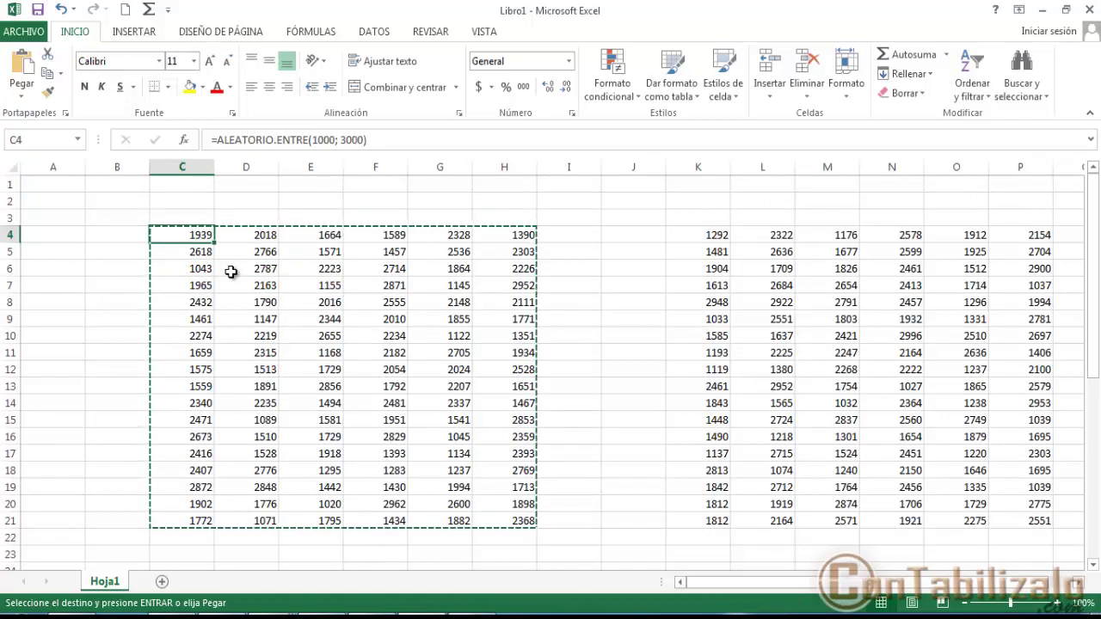
Paste the block back over C4:H21 and name C4:H21 rango1 and K4:P21 rango2.
key("ctrl+v")
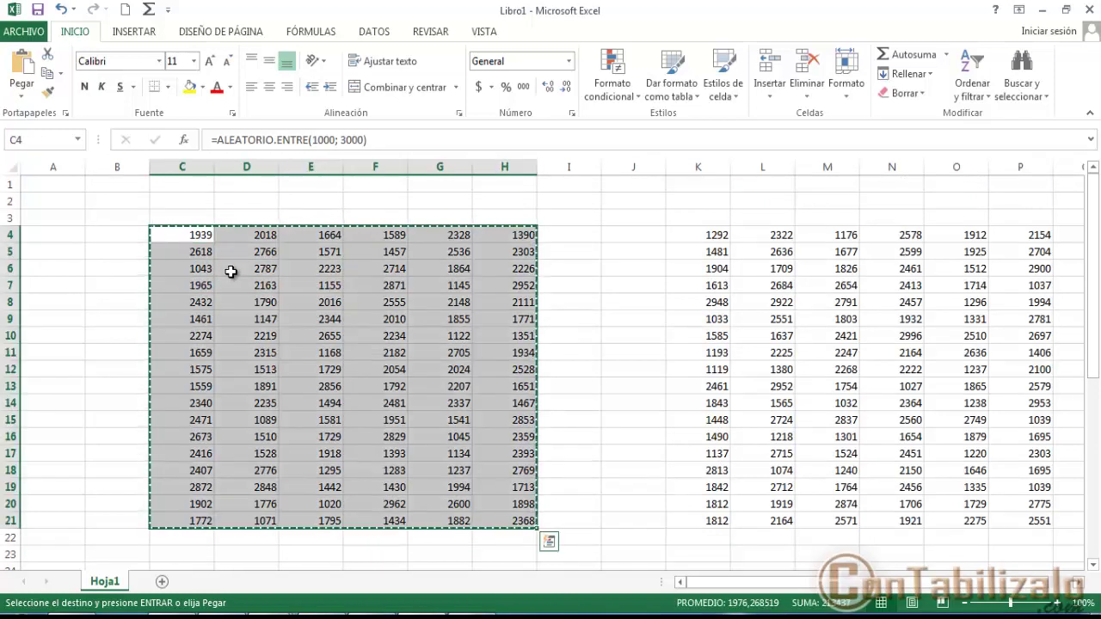
left_click(33, 139)
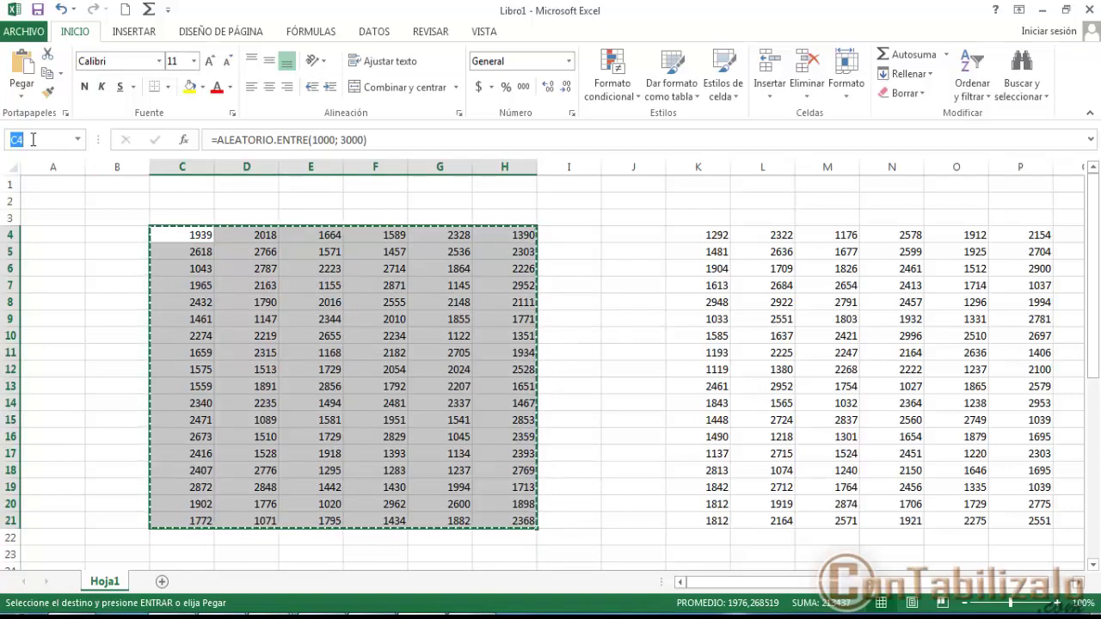
type("rango")
type("1")
key("Return")
left_click_drag(699, 235, 1039, 525)
left_click(52, 141)
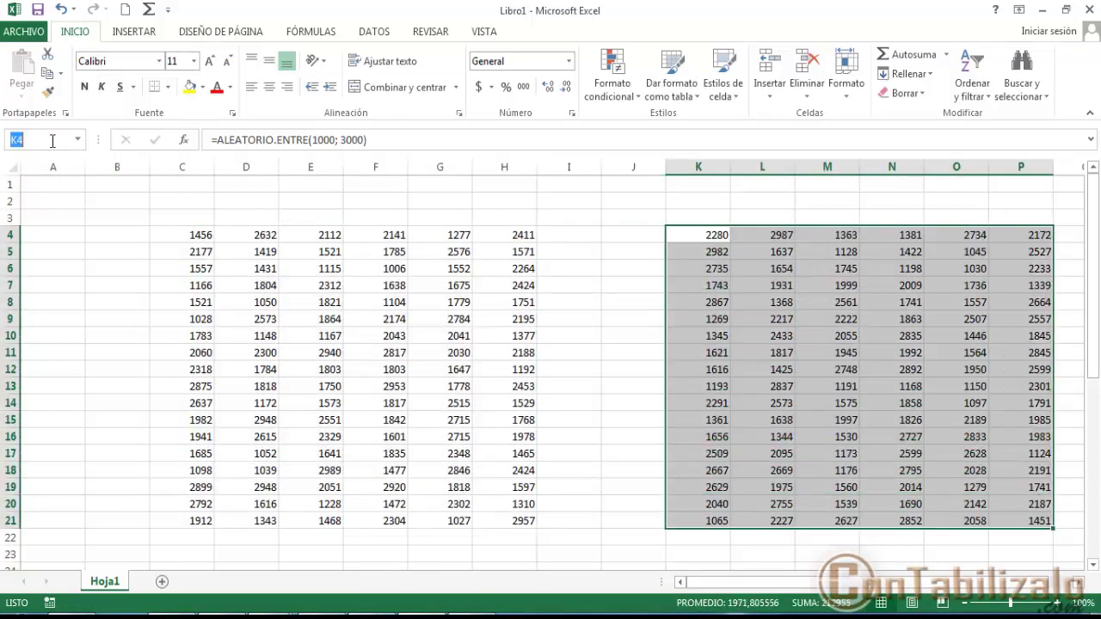
type("rango")
key("Return")
Select the whole block starting at G26 and name it rango3, then deselect.
scroll(451, 299, "down", 6)
left_click(451, 299)
key("ctrl+shift+Right")
key("ctrl+shift+Down")
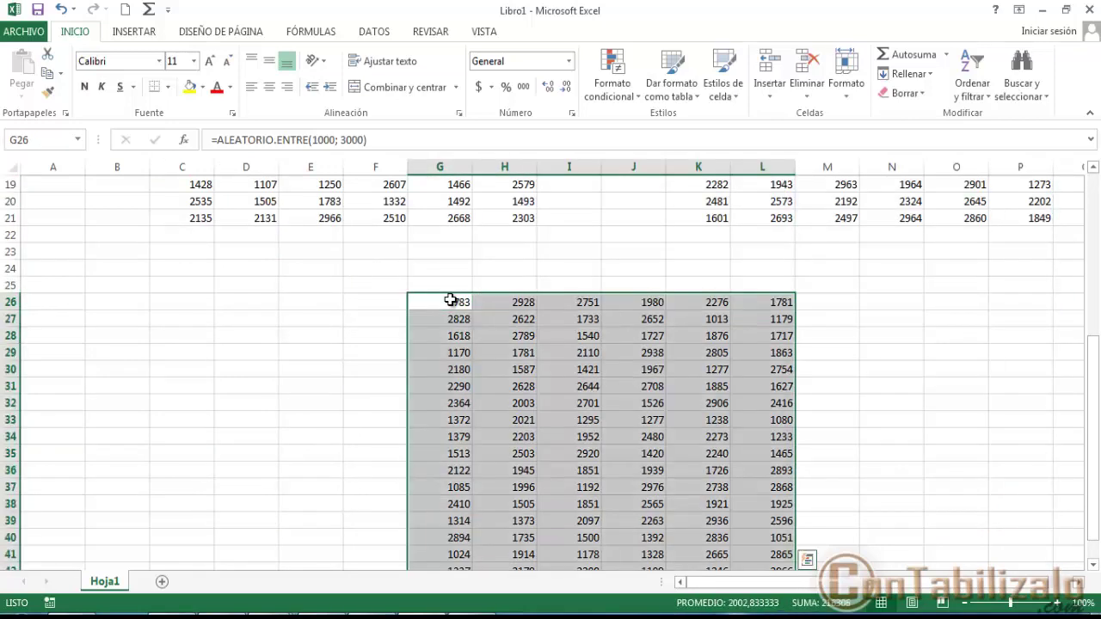
left_click(49, 138)
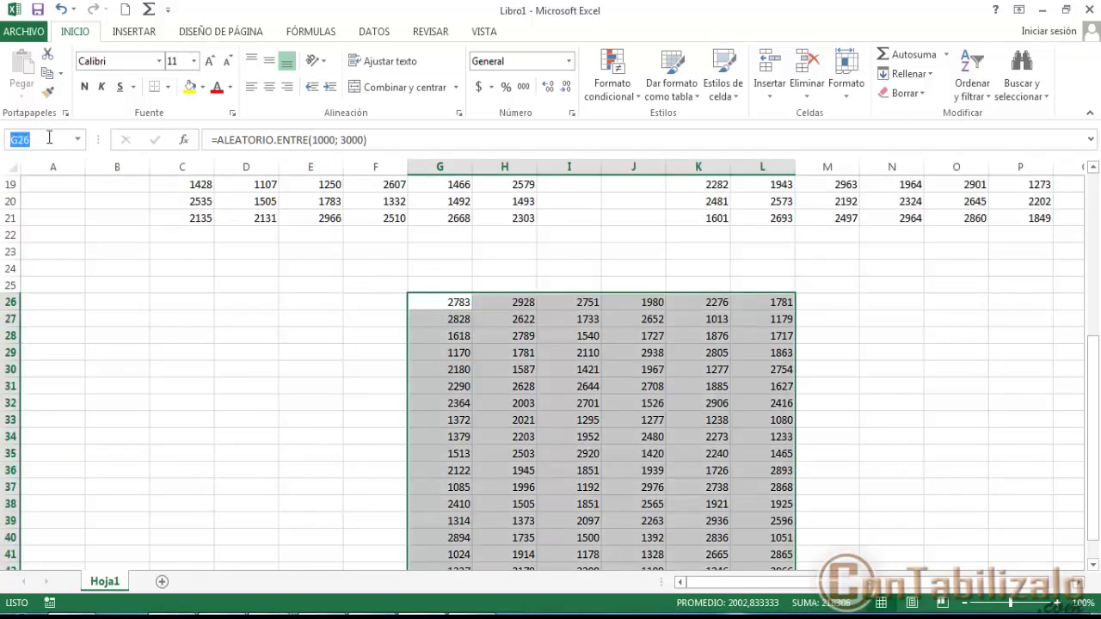
type("rango3")
key("Return")
scroll(611, 336, "up", 2)
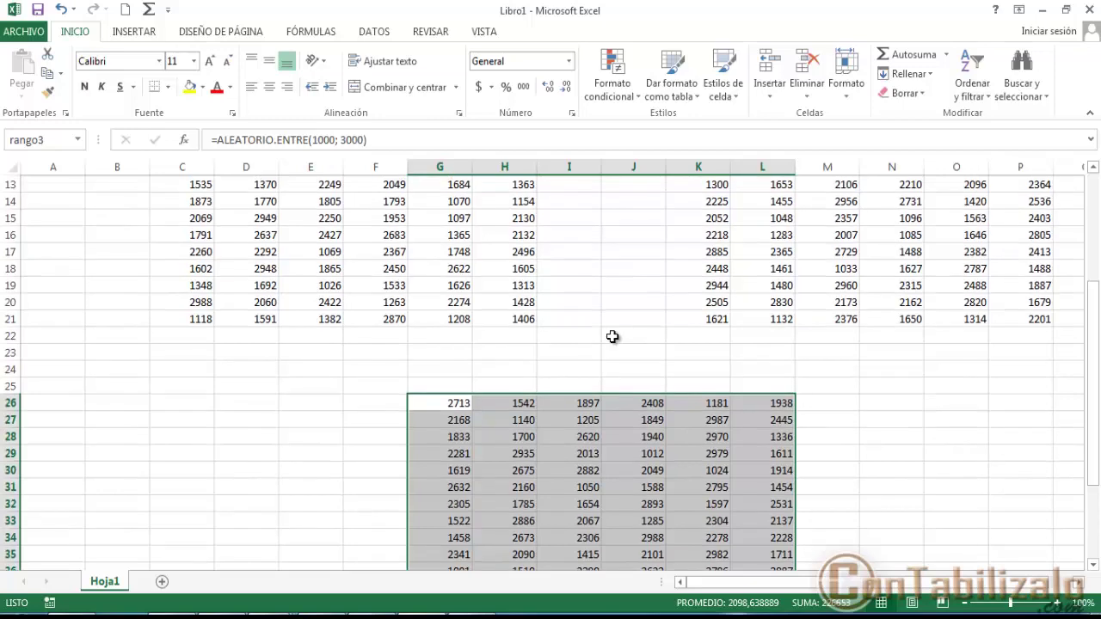
scroll(612, 337, "up", 4)
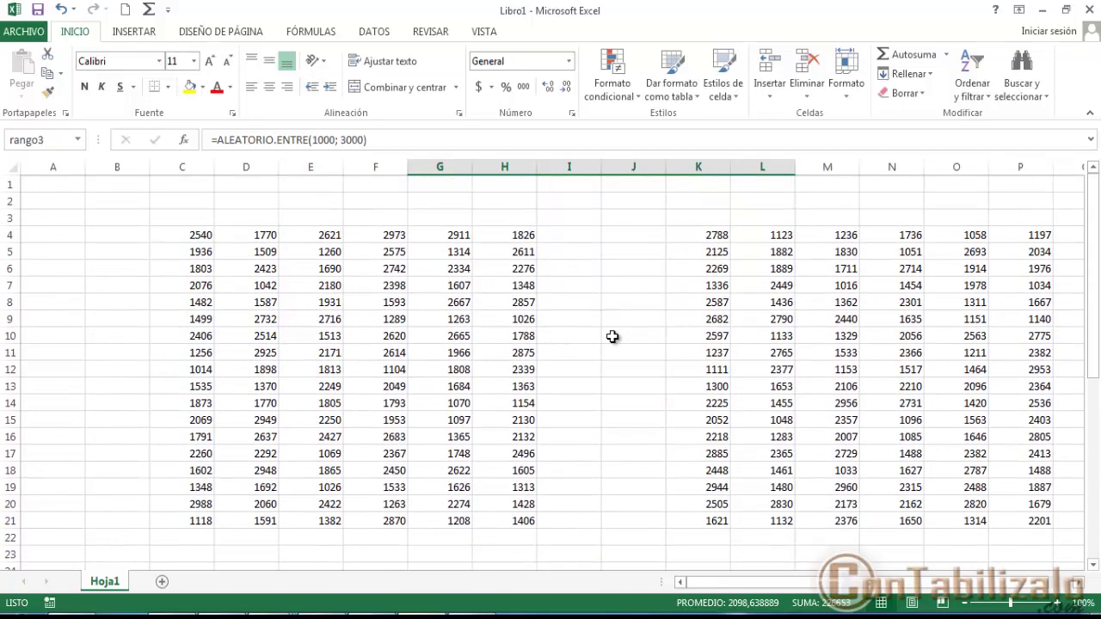
left_click(308, 233)
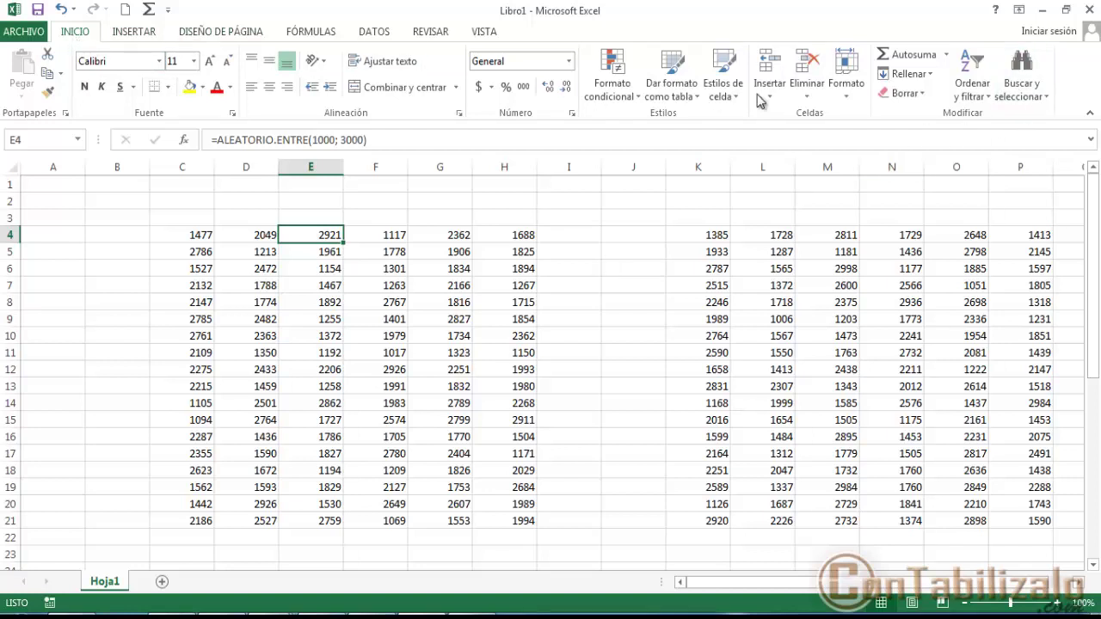
Use Ir a to jump to rango2, marking out block K4:P21.
left_click(1042, 97)
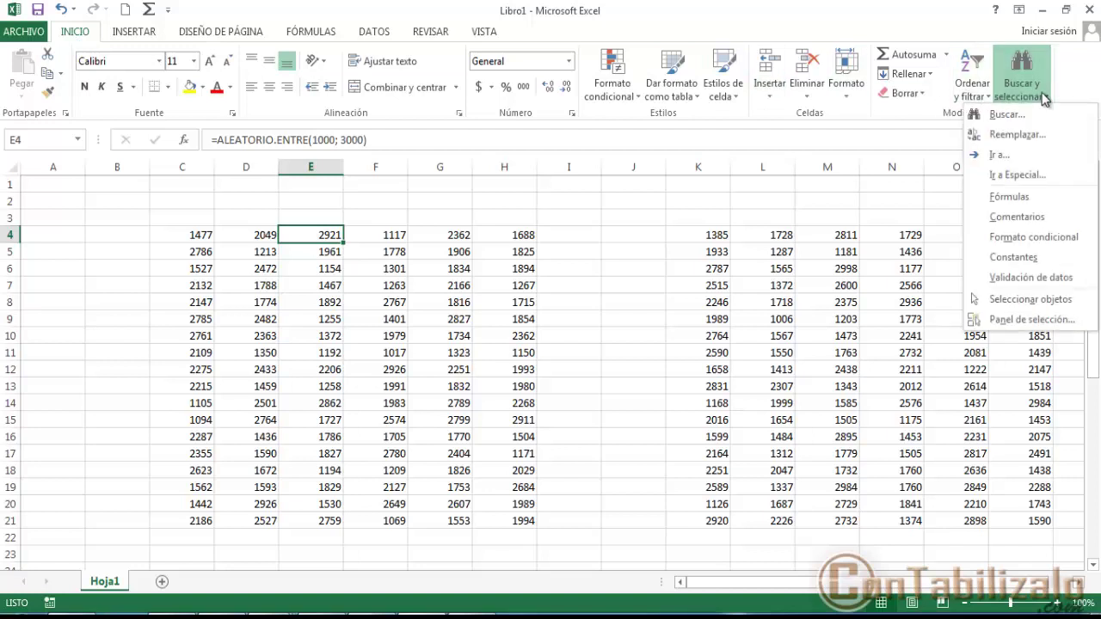
left_click(998, 156)
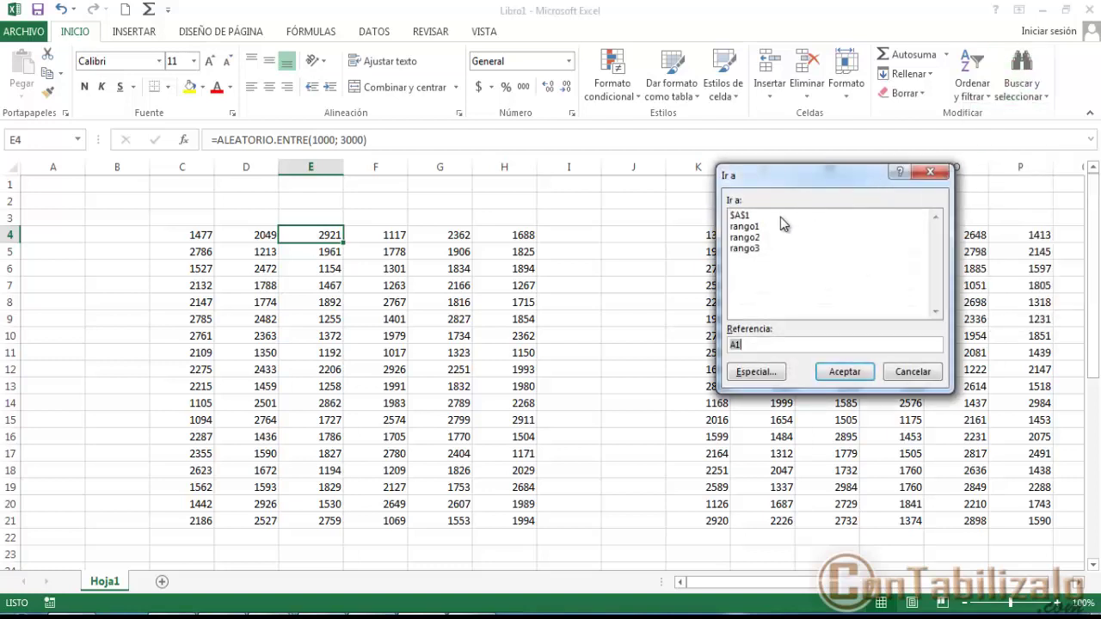
left_click_drag(772, 179, 813, 126)
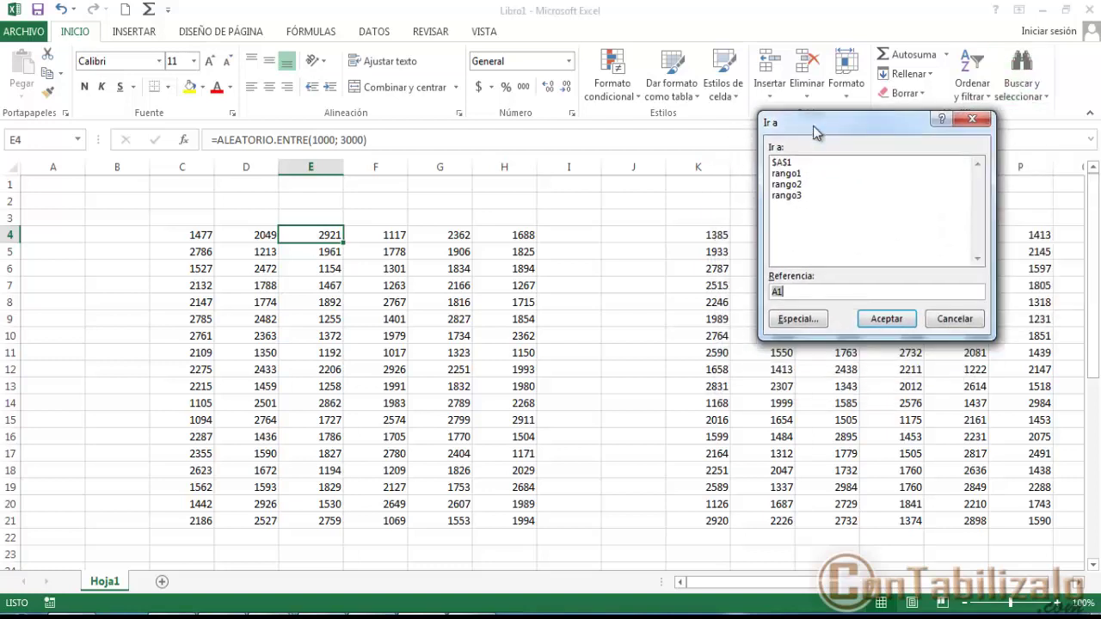
left_click(788, 184)
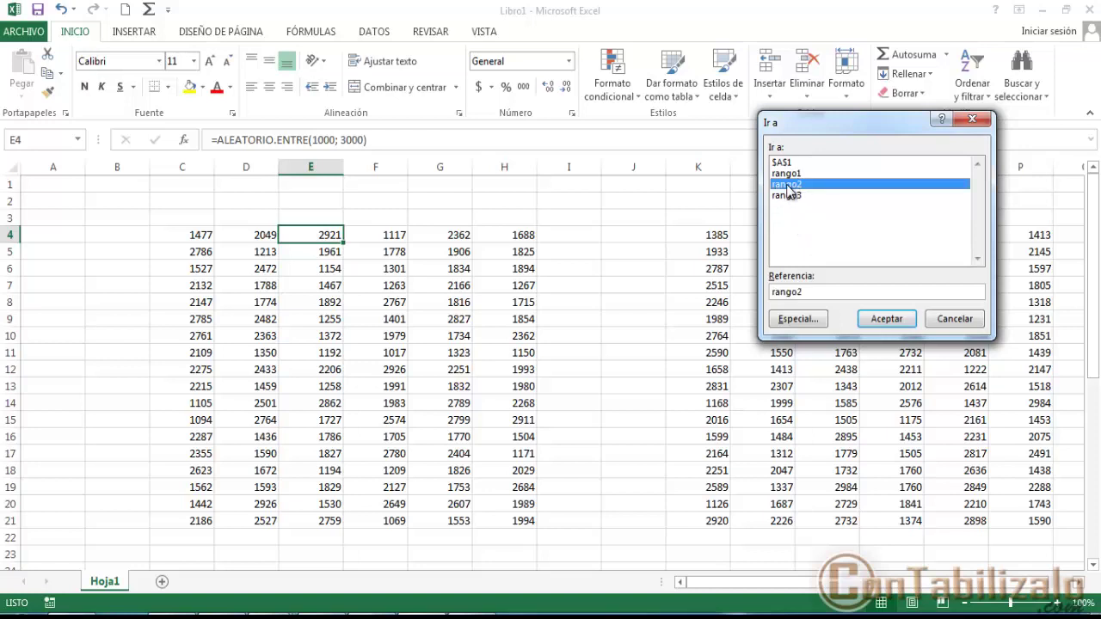
left_click(886, 318)
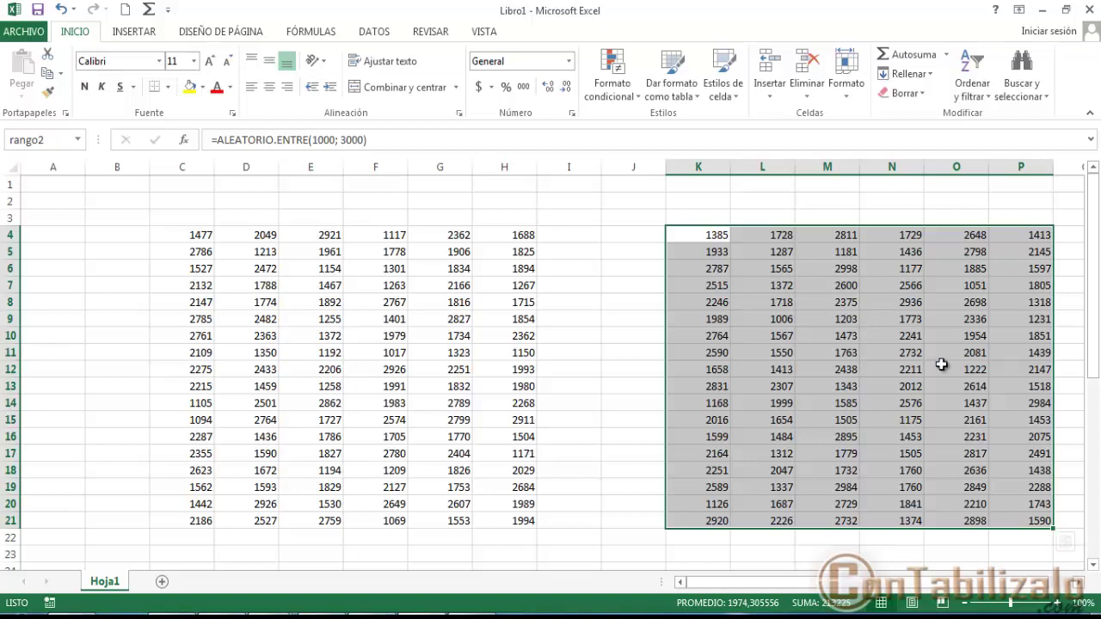
Open Administrador de nombres and open rango2 (=Hoja1!$K$4:$P$21) for editing.
left_click(326, 33)
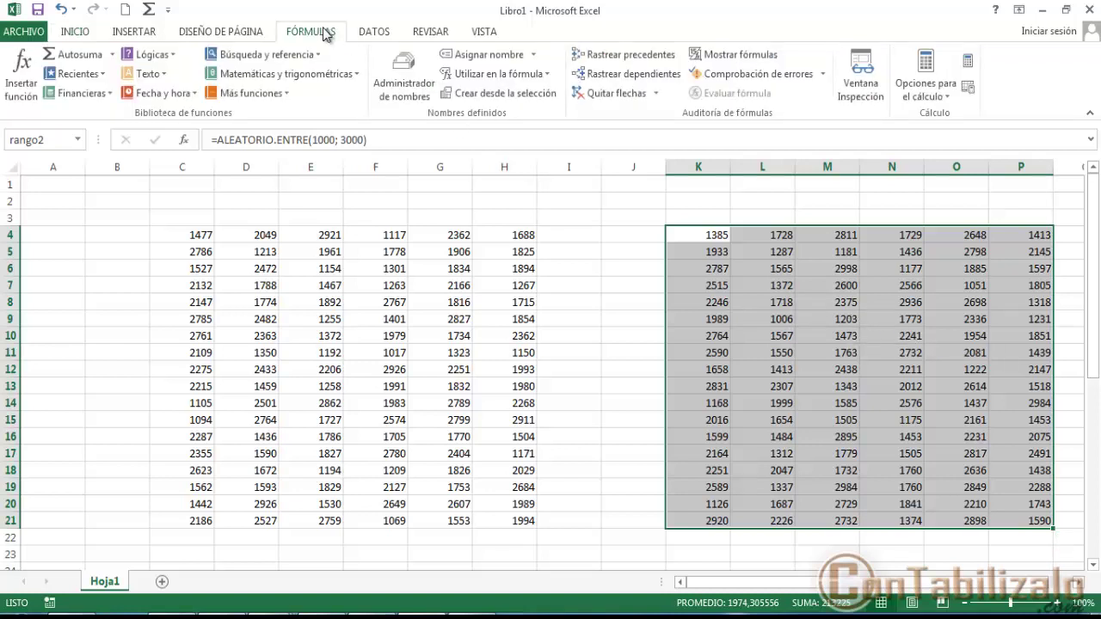
left_click(413, 91)
left_click_drag(805, 55, 282, 14)
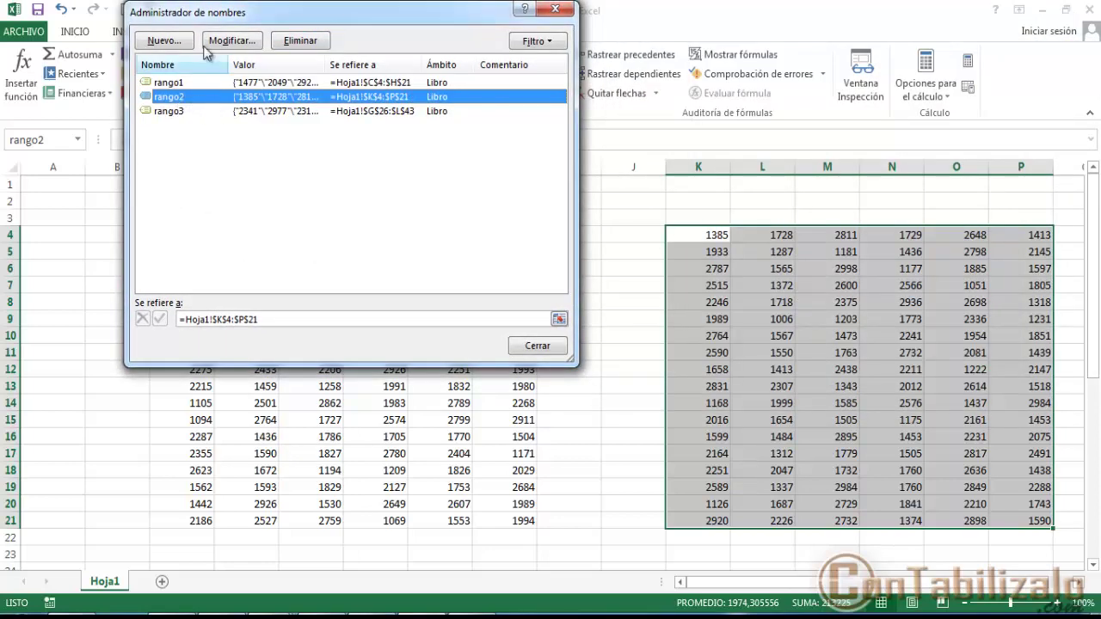
left_click(230, 40)
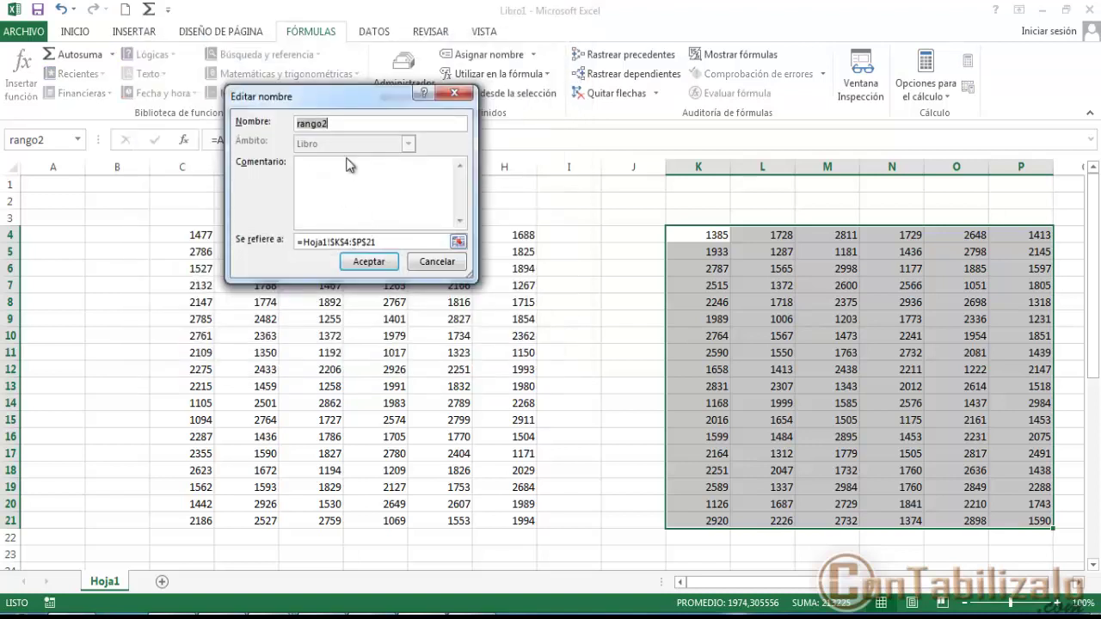
Rename rango2 to 'rango2 mod' and redefine it as K4:N12, which triggers an invalid-name warning.
left_click(352, 124)
left_click(387, 244)
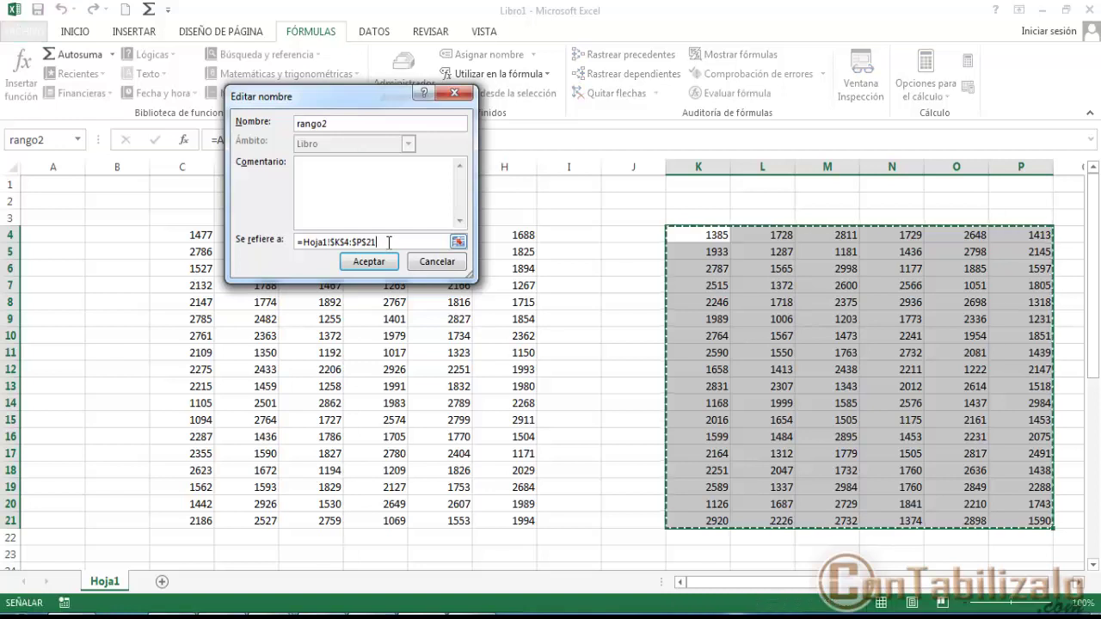
double_click(387, 244)
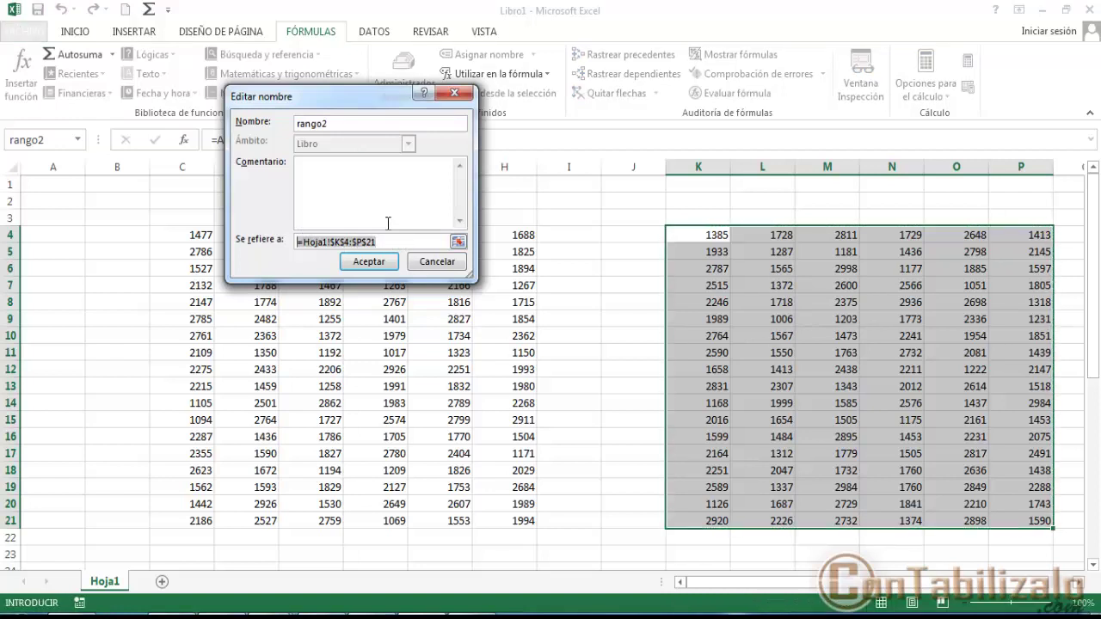
left_click(355, 121)
type("mod")
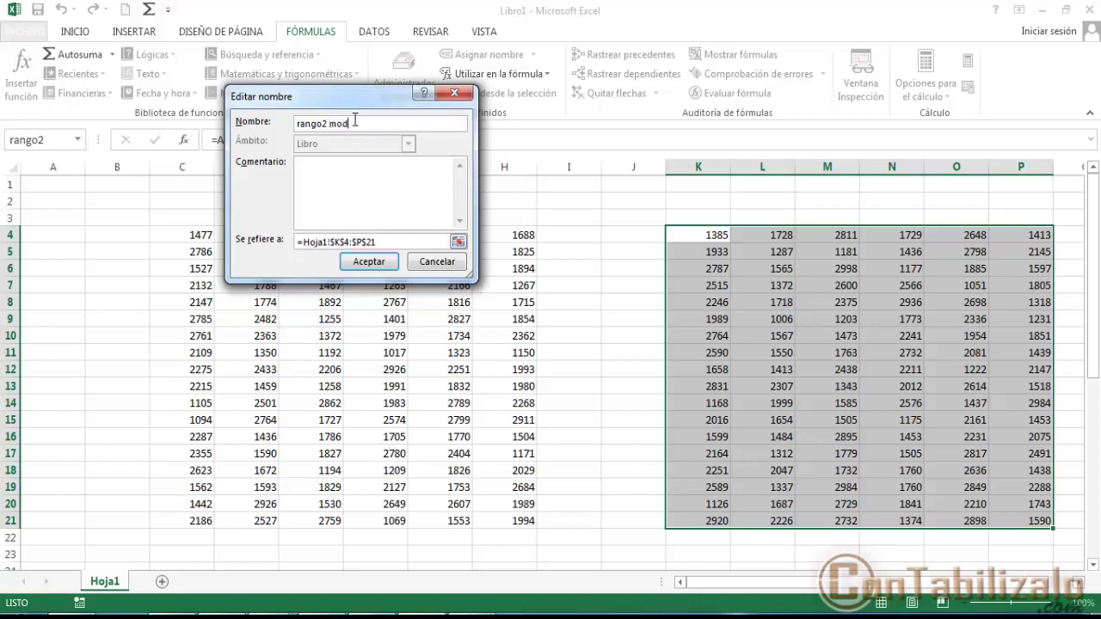
left_click(380, 245)
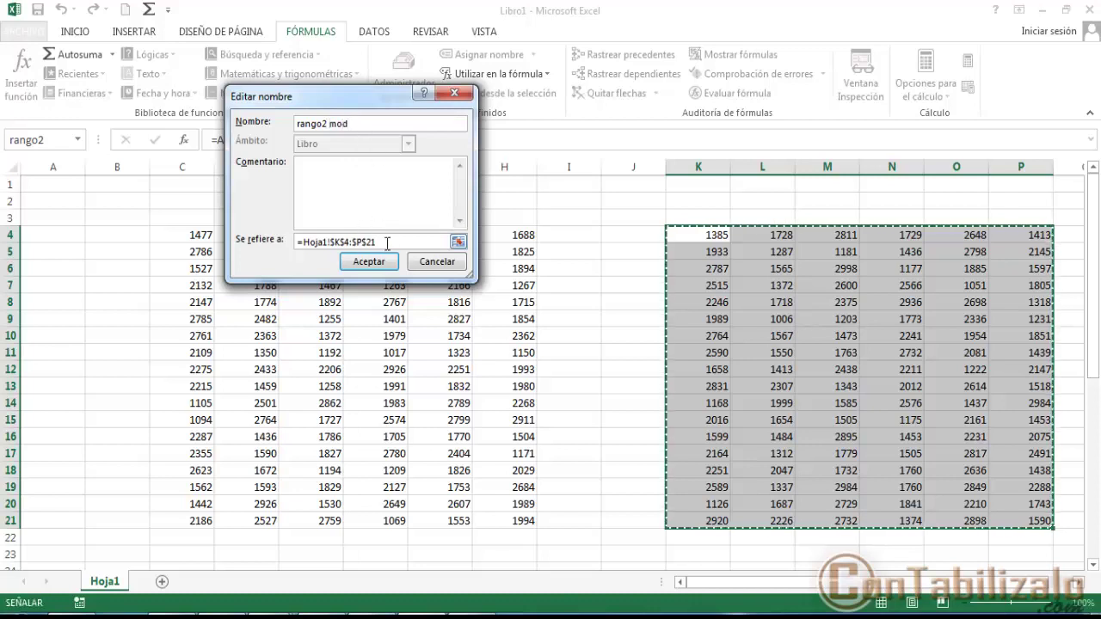
left_click_drag(679, 228, 894, 367)
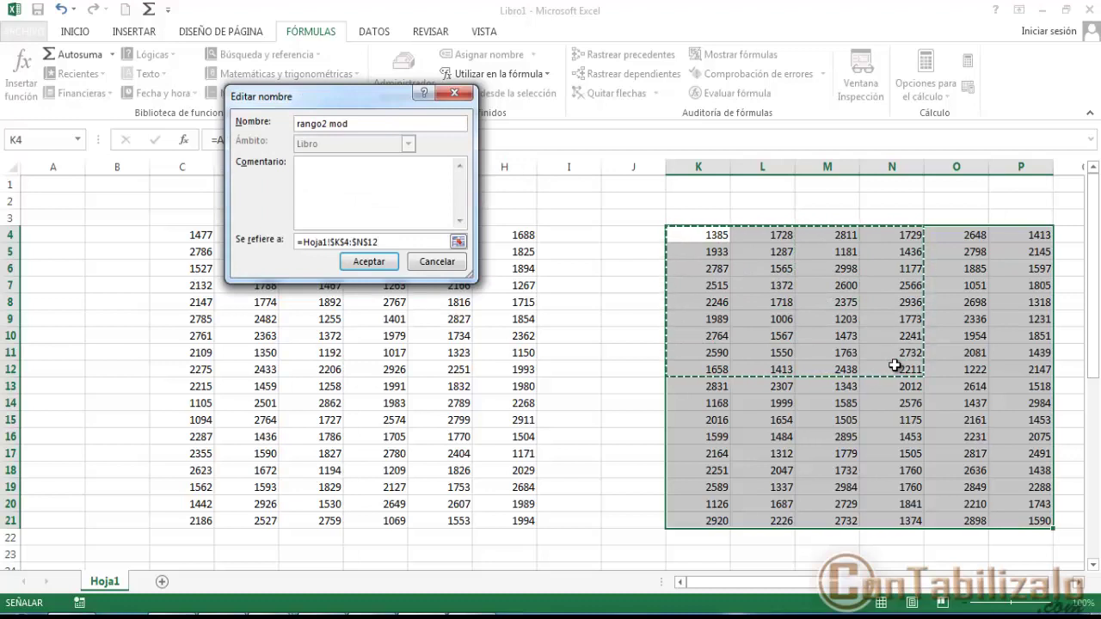
left_click_drag(379, 243, 282, 249)
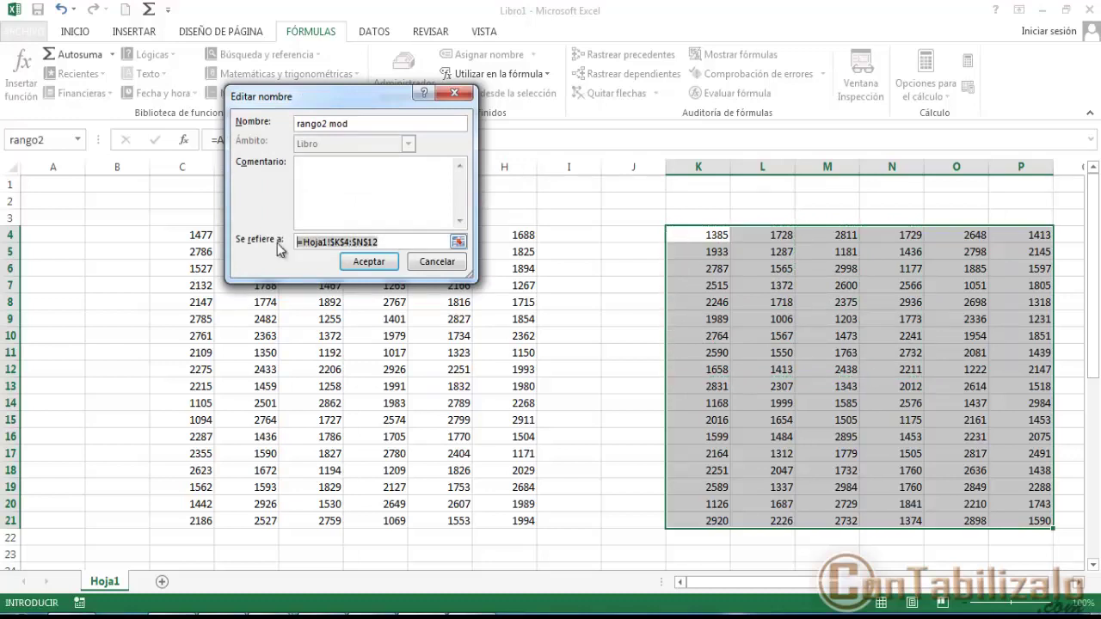
left_click(358, 188)
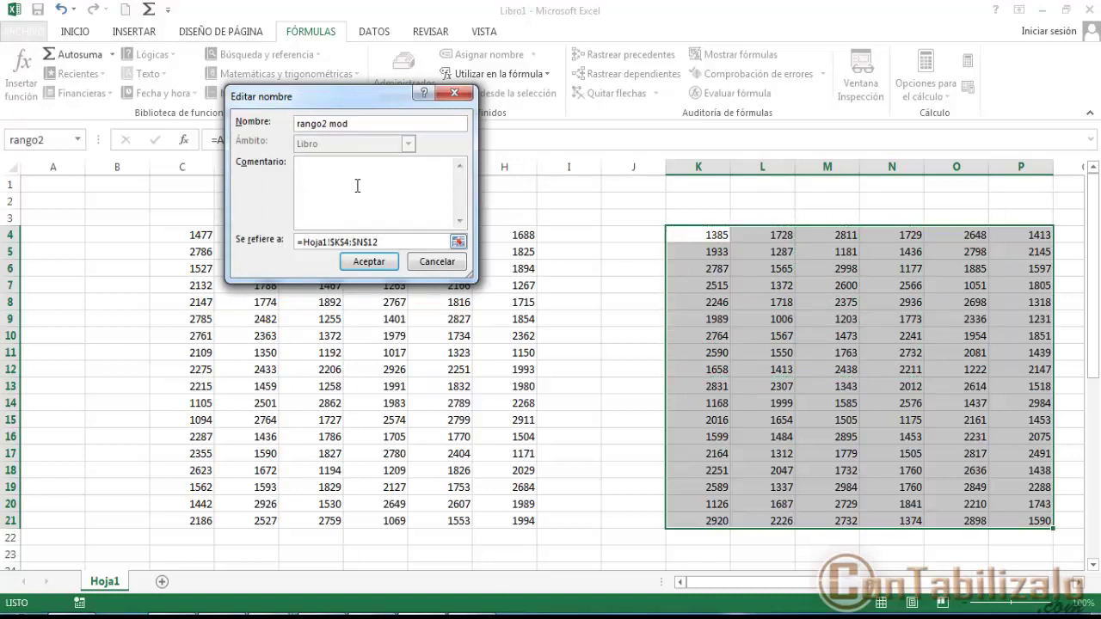
left_click(374, 266)
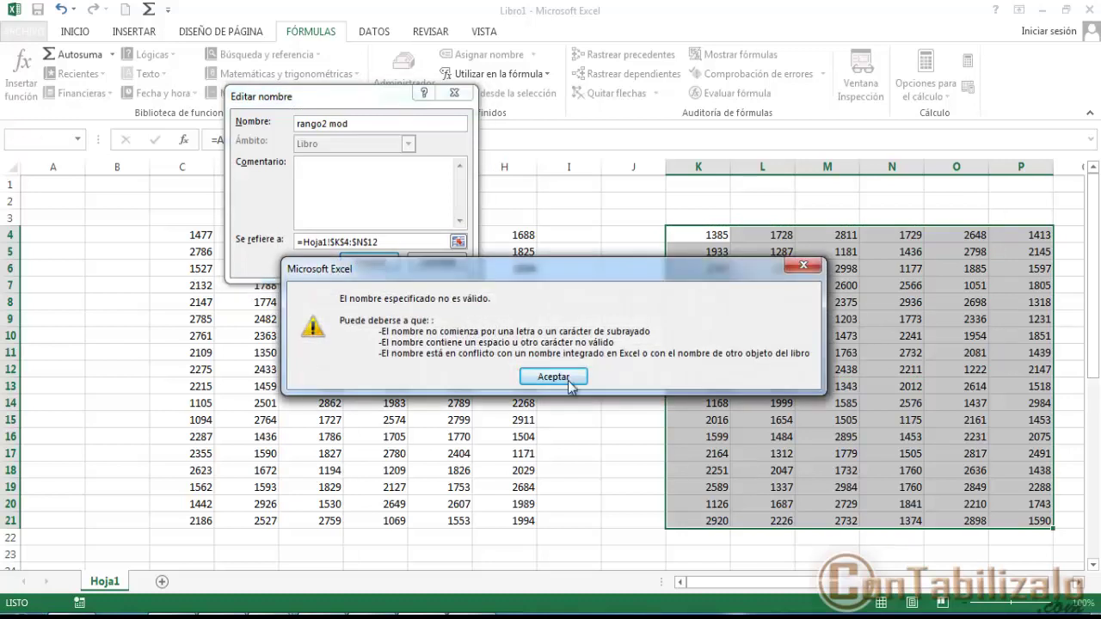
Dismiss the warning, correct the name to rango2_mod with an underscore, and confirm.
left_click(554, 377)
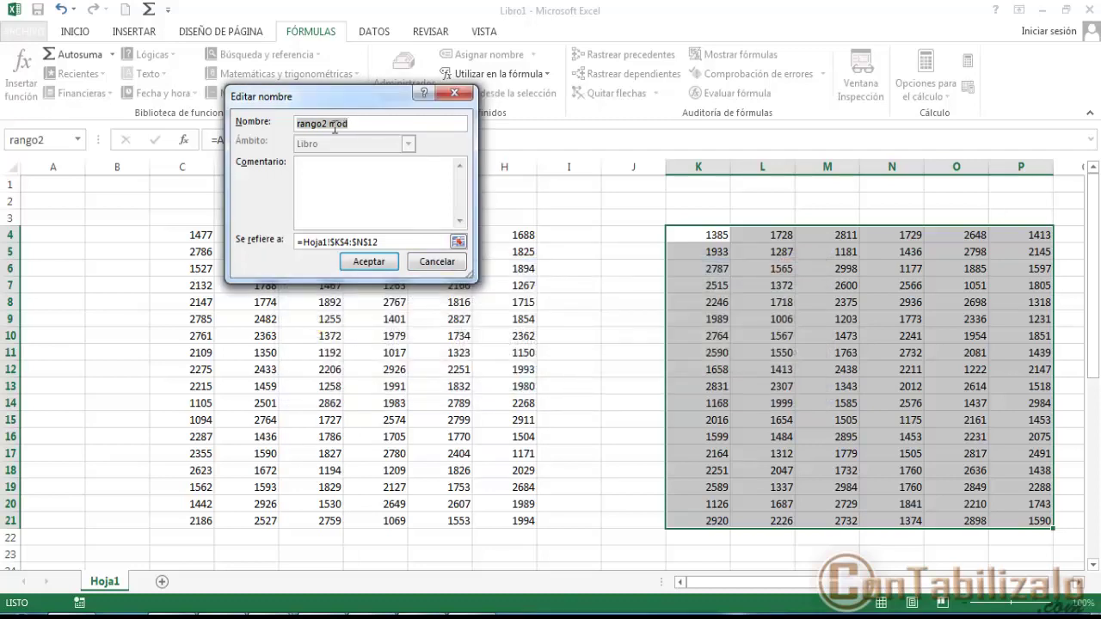
left_click(332, 124)
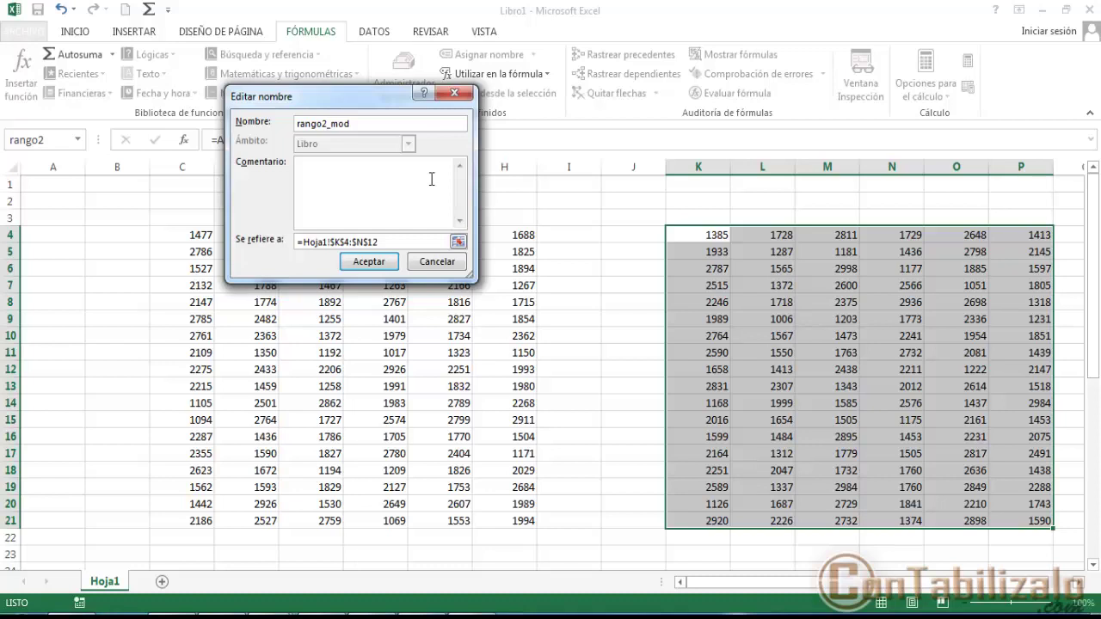
left_click(368, 261)
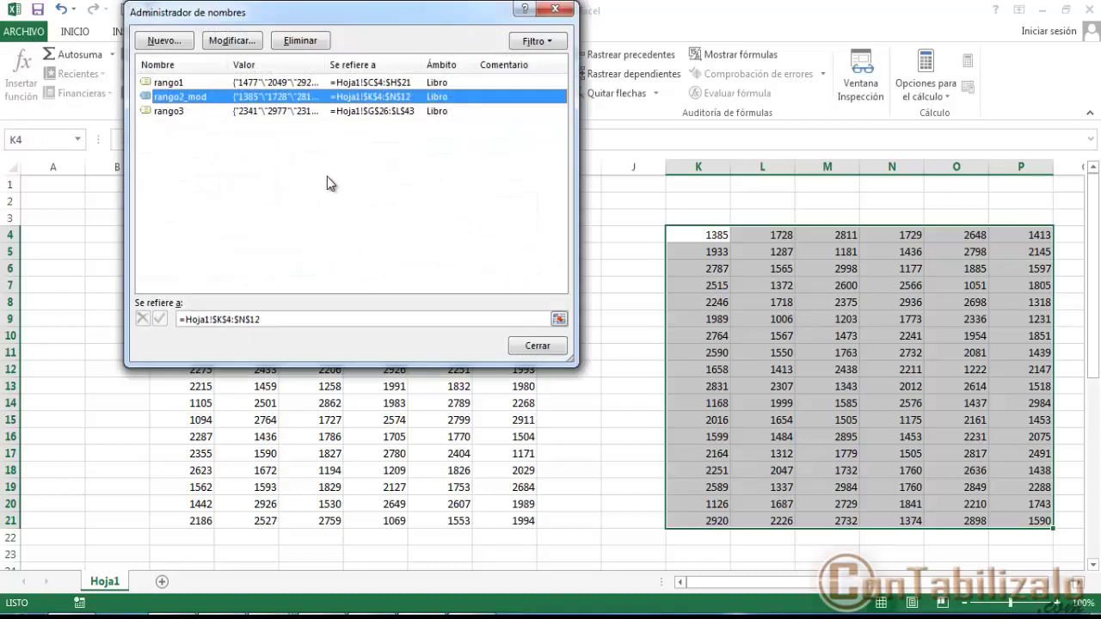
Close the Name Manager and go to rango2_mod, selecting K4:N12.
left_click(555, 8)
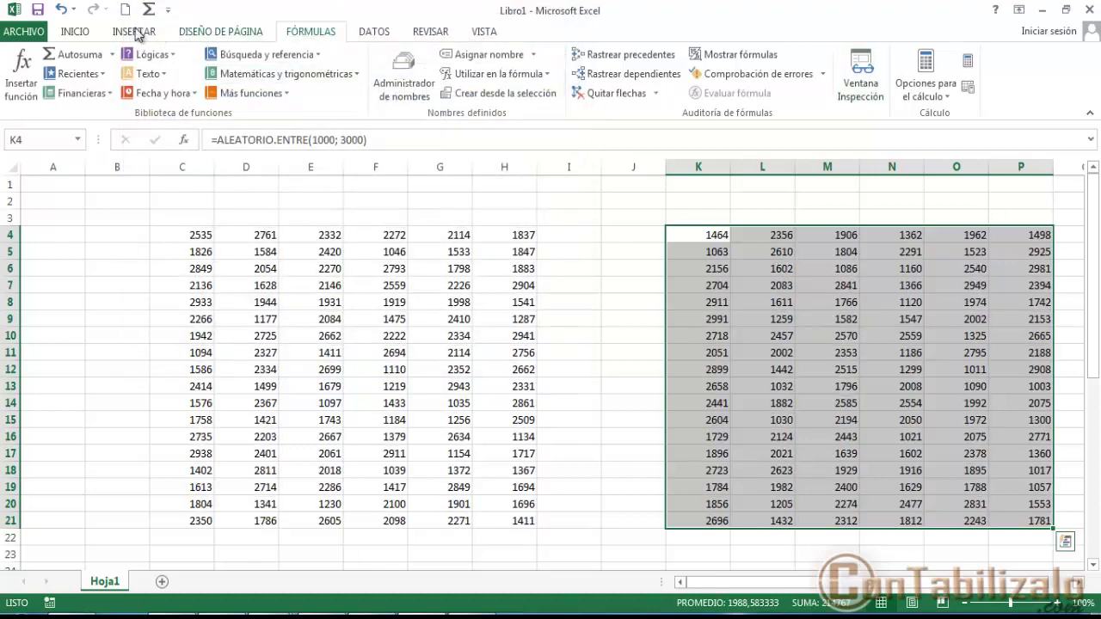
left_click(86, 31)
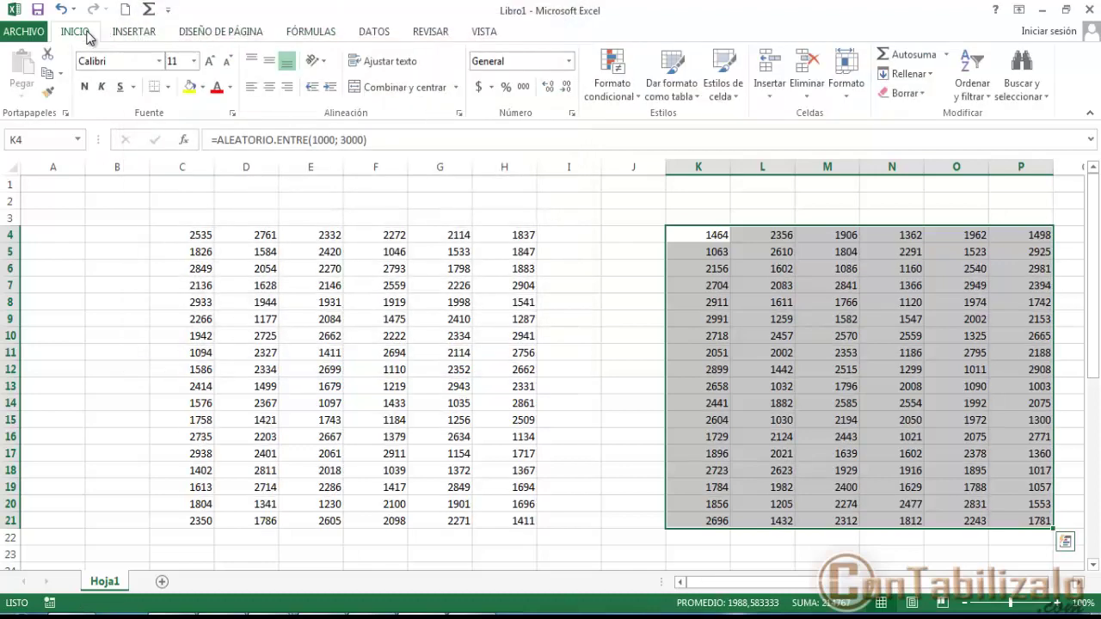
left_click(1032, 101)
left_click(1013, 154)
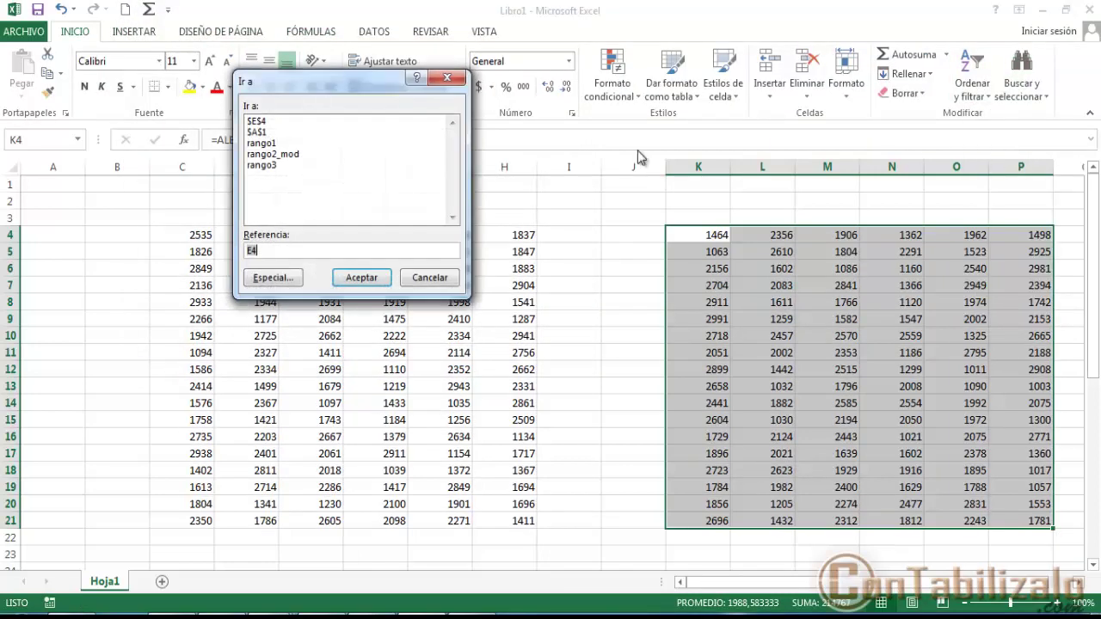
left_click(283, 154)
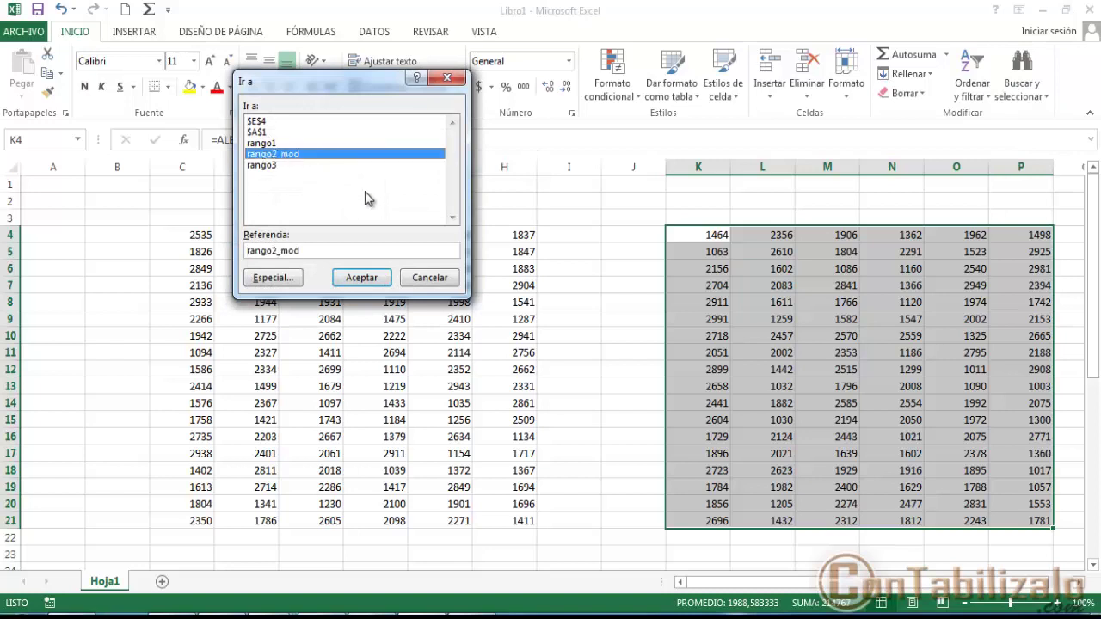
left_click(360, 276)
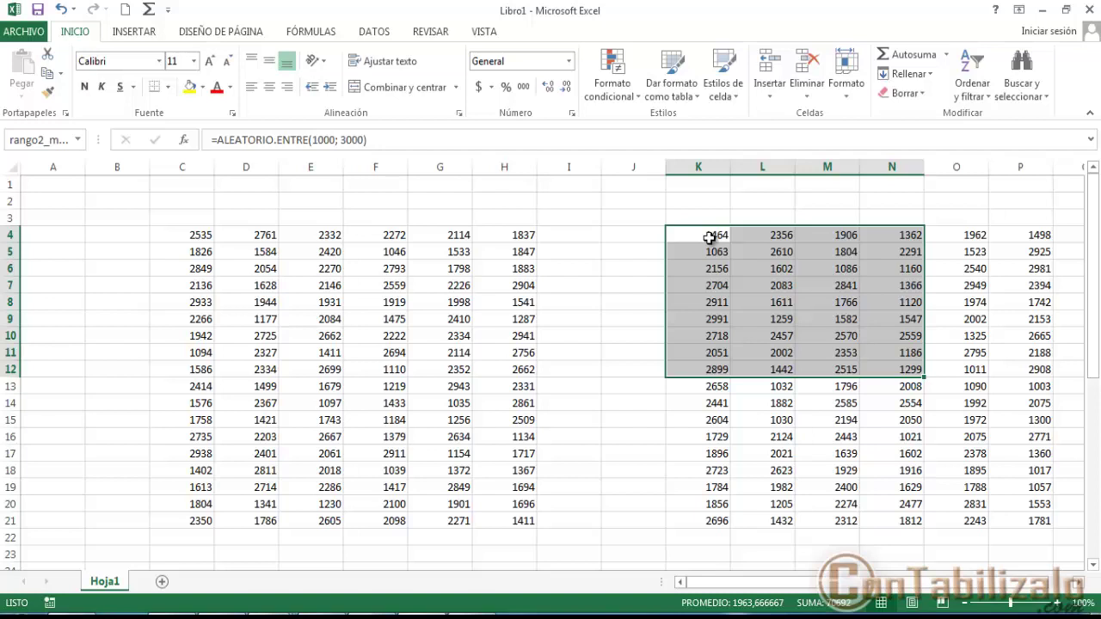
Narrow column H, then give columns C–H an equal width and autofit them to the four-digit numbers.
left_click(510, 164)
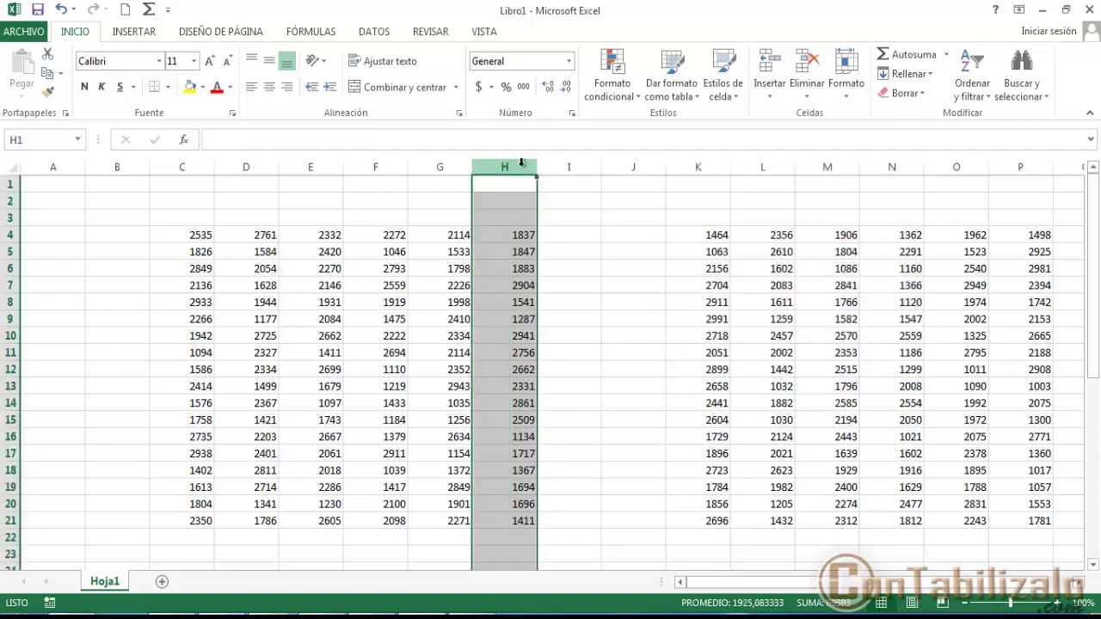
mouse_move(536, 164)
left_mouse_down()
mouse_move(503, 176)
mouse_move(534, 174)
left_mouse_up()
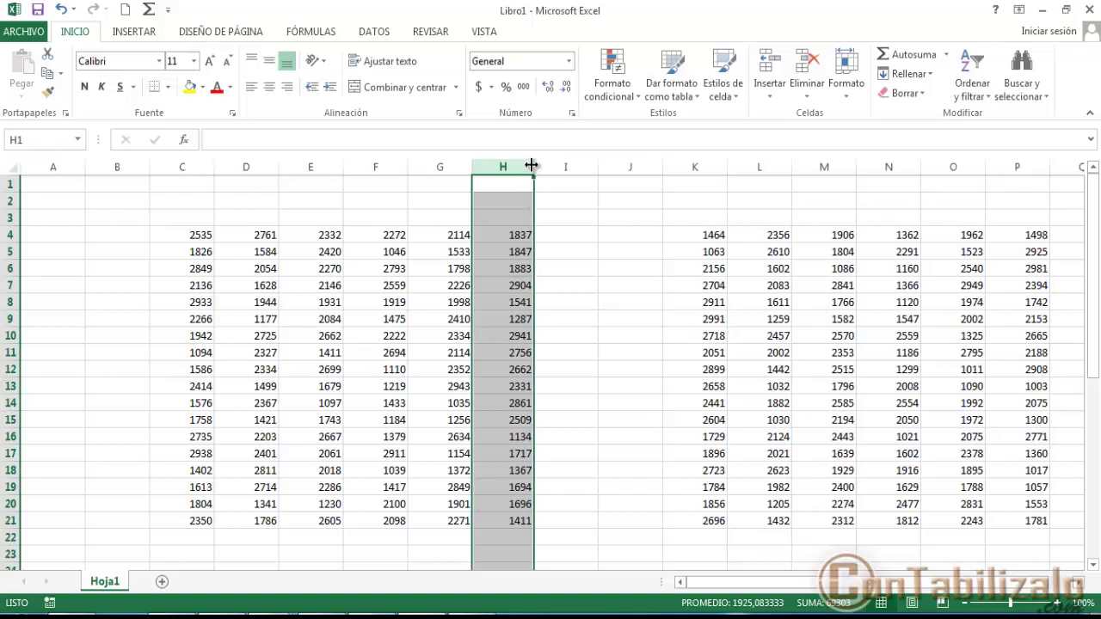
mouse_move(532, 164)
left_mouse_down()
mouse_move(496, 167)
mouse_move(572, 175)
mouse_move(525, 177)
left_mouse_up()
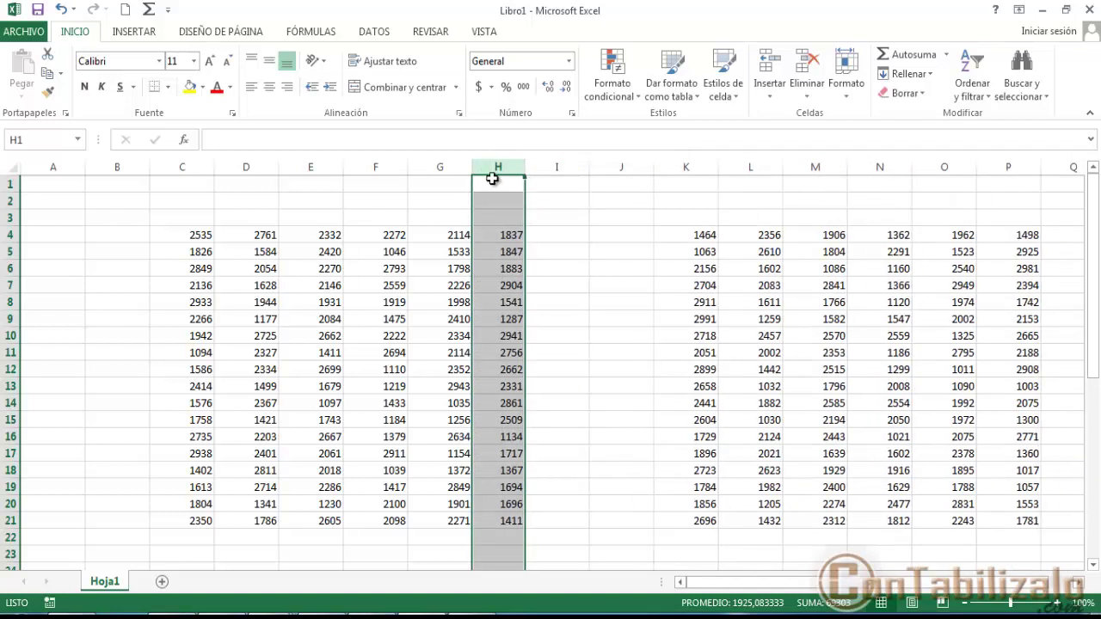
left_click_drag(182, 167, 499, 184)
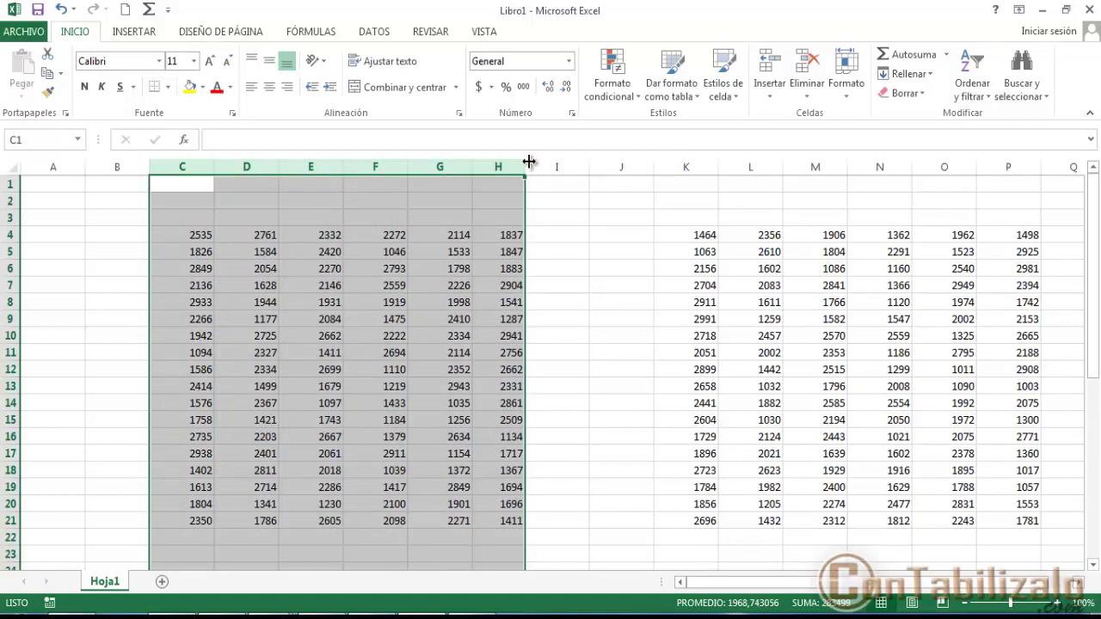
left_click_drag(528, 162, 572, 162)
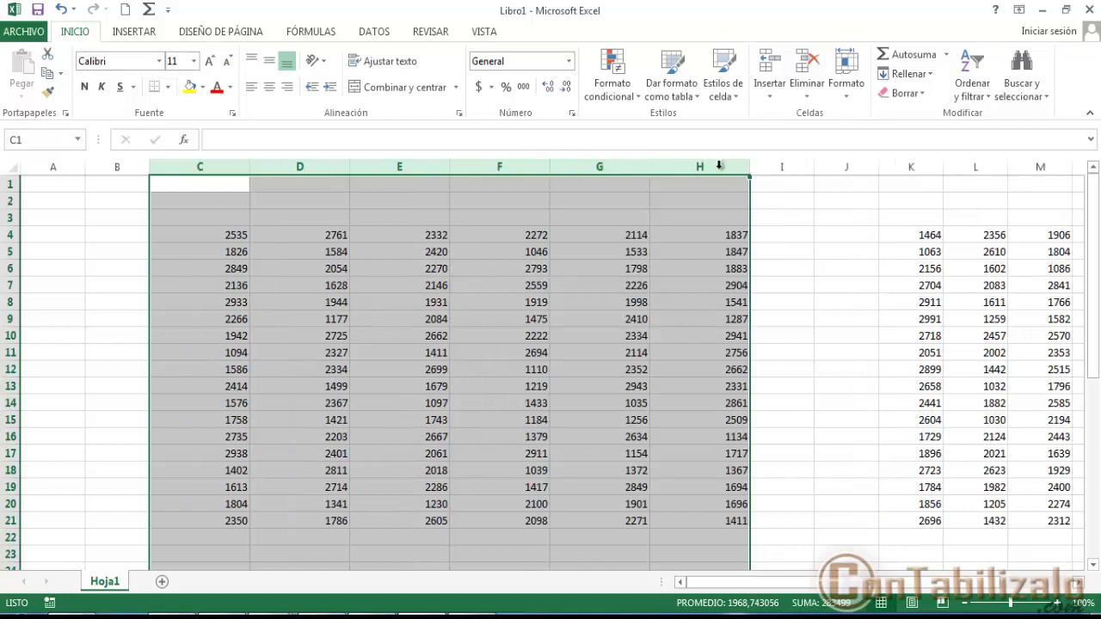
left_click(754, 165)
mouse_move(706, 165)
left_mouse_down()
mouse_move(244, 153)
mouse_move(220, 171)
left_mouse_up()
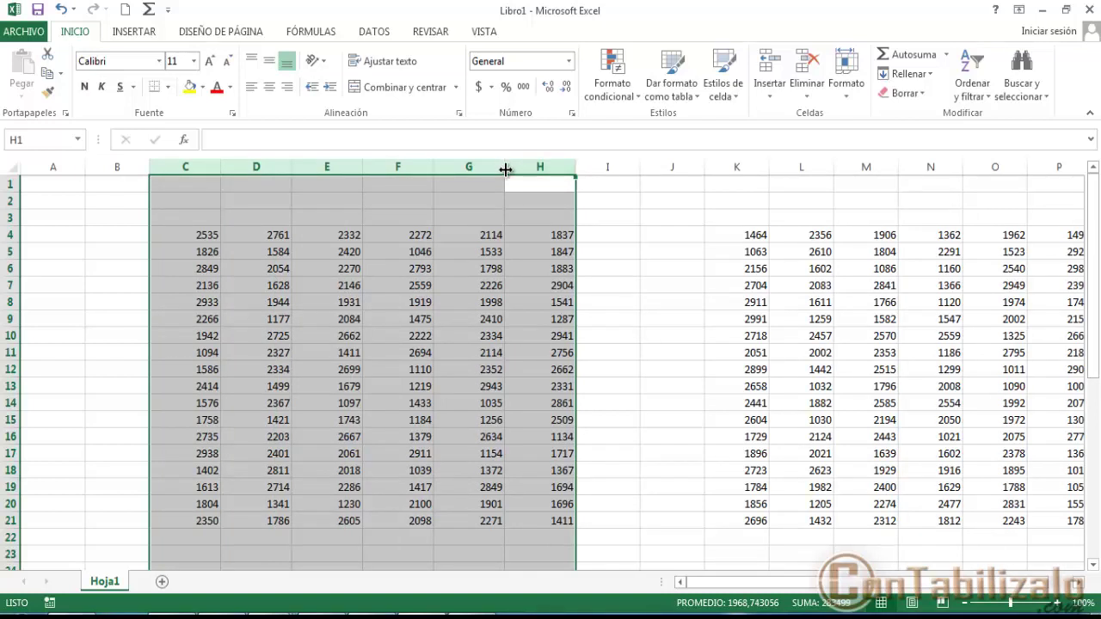
double_click(433, 171)
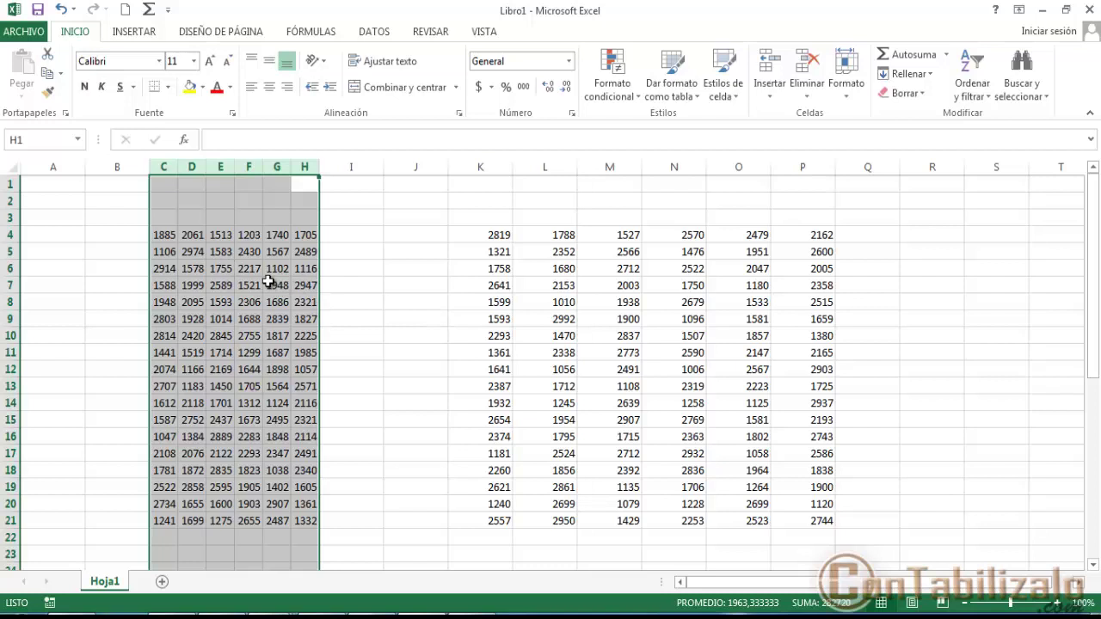
left_click(198, 287)
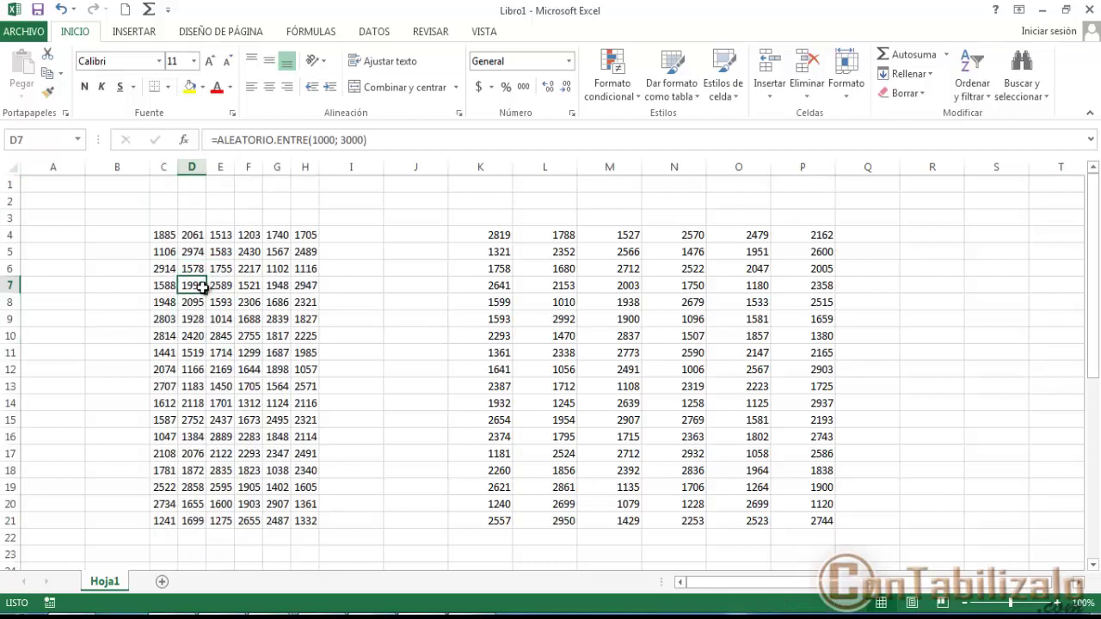
left_click_drag(10, 293, 11, 371)
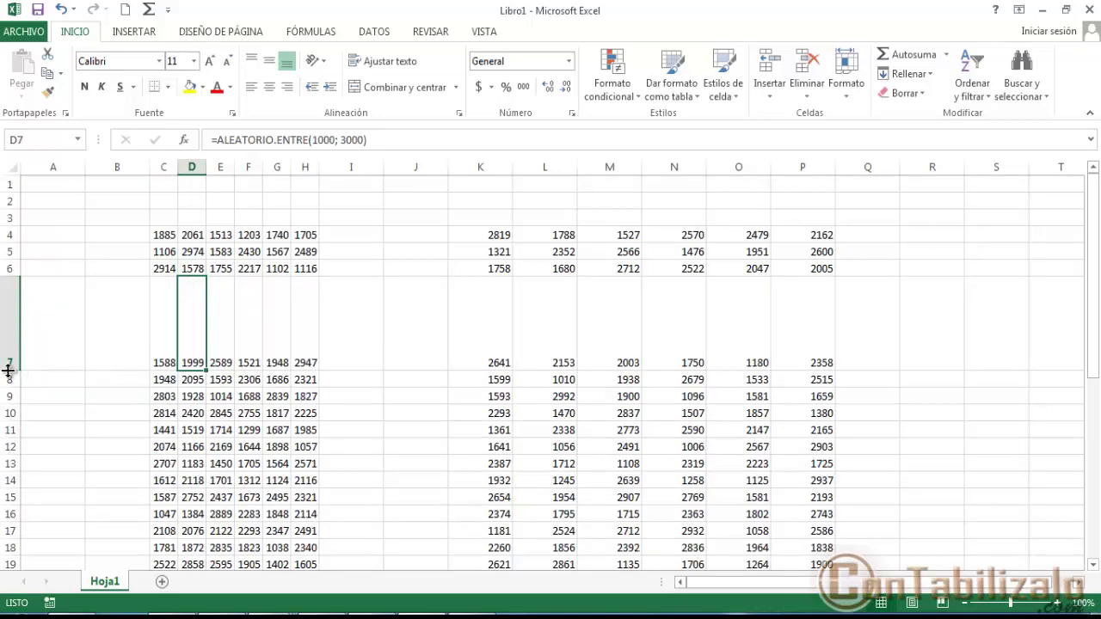
mouse_move(7, 370)
left_mouse_down()
mouse_move(5, 294)
mouse_move(6, 352)
left_mouse_up()
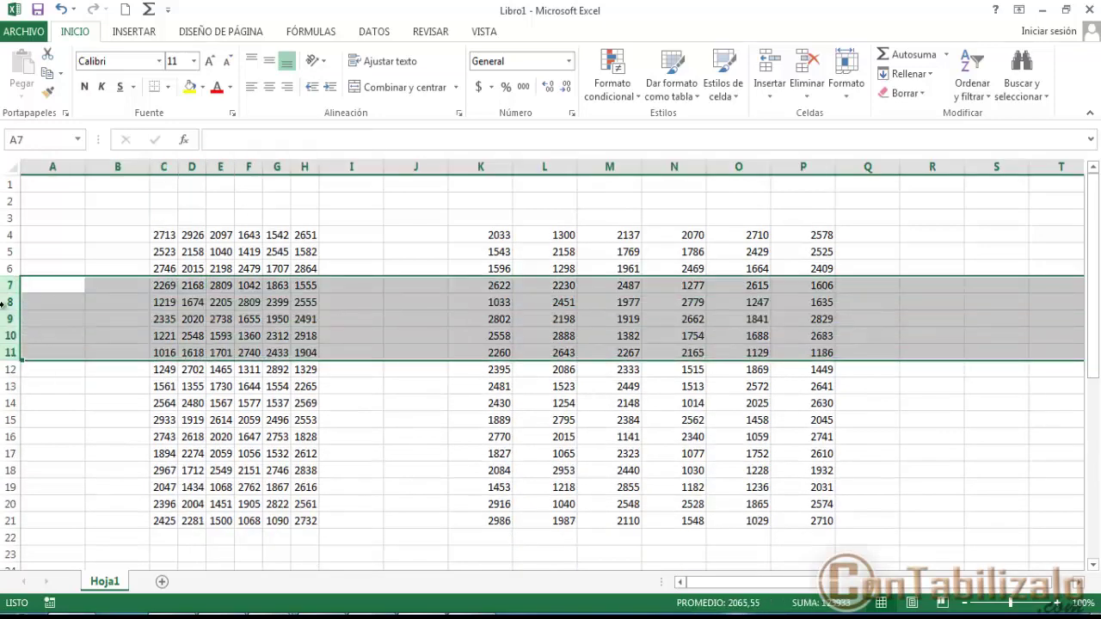
left_click_drag(4, 286, 7, 471)
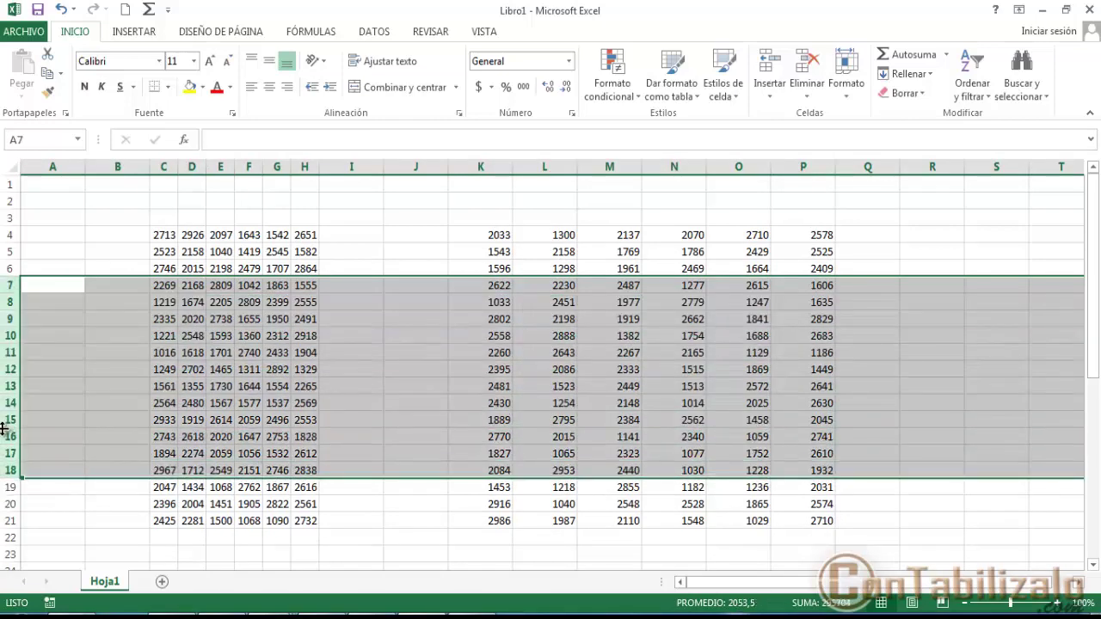
left_click_drag(8, 425, 9, 446)
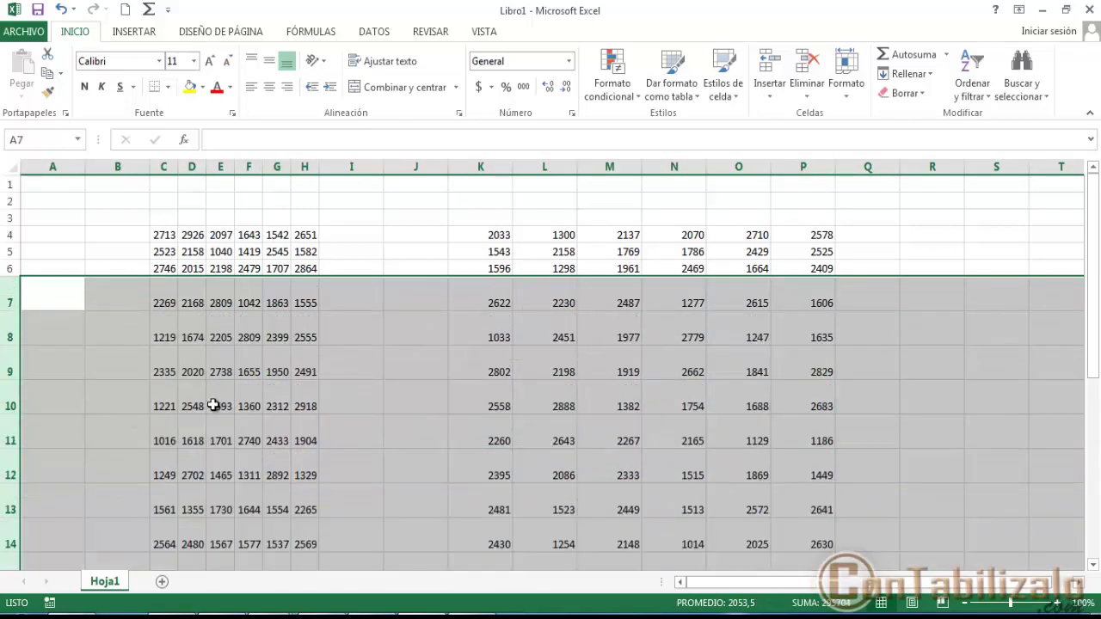
scroll(212, 404, "down", 2)
scroll(212, 405, "up", 2)
double_click(10, 310)
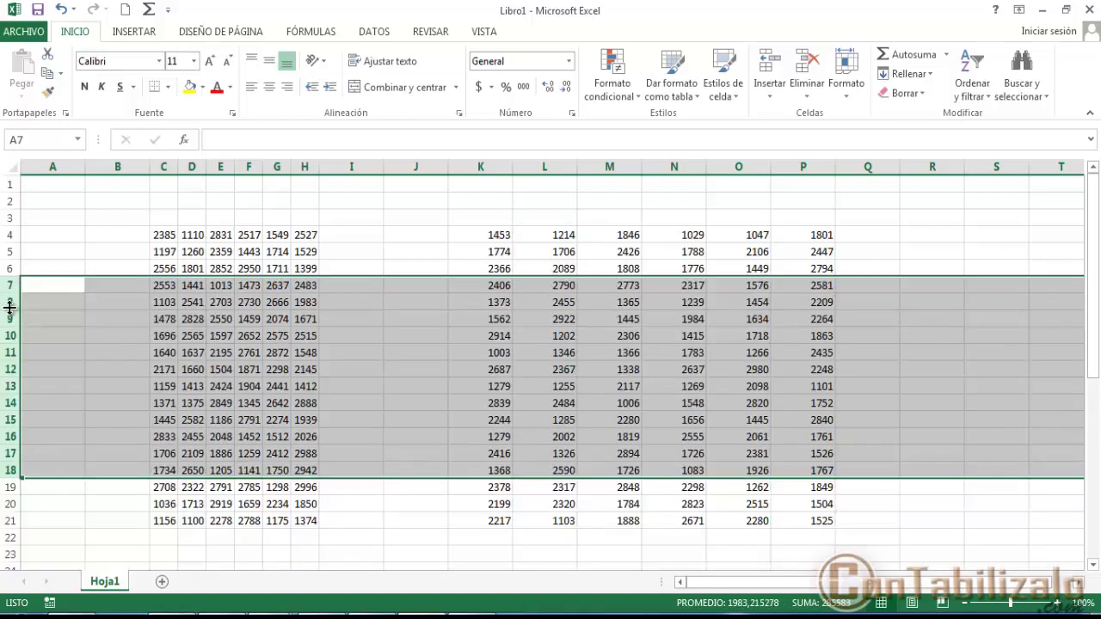
left_click(302, 289)
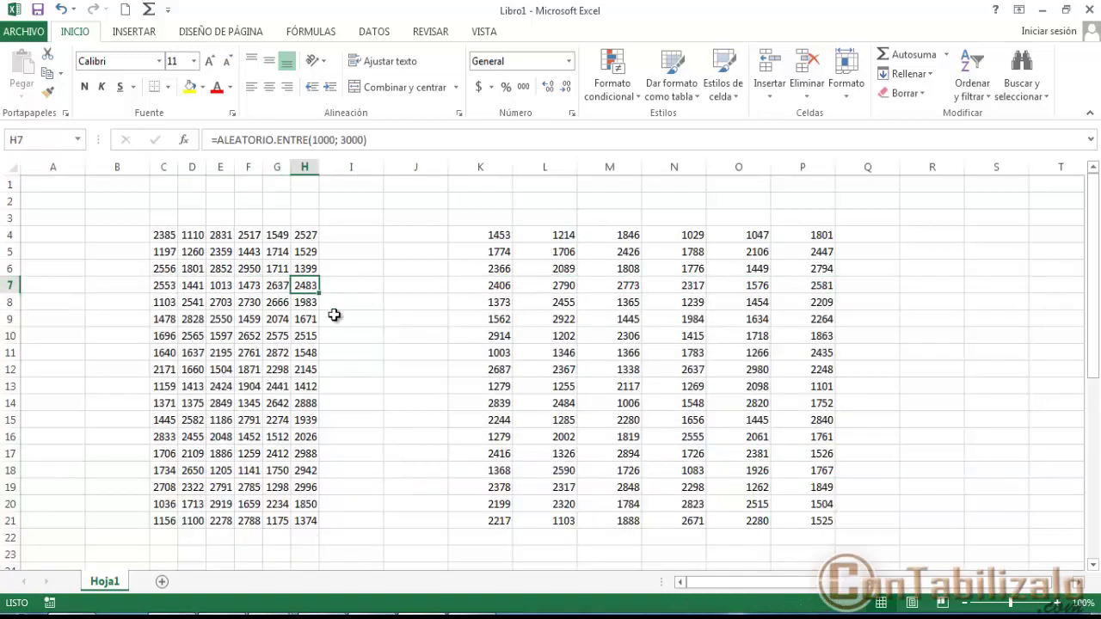